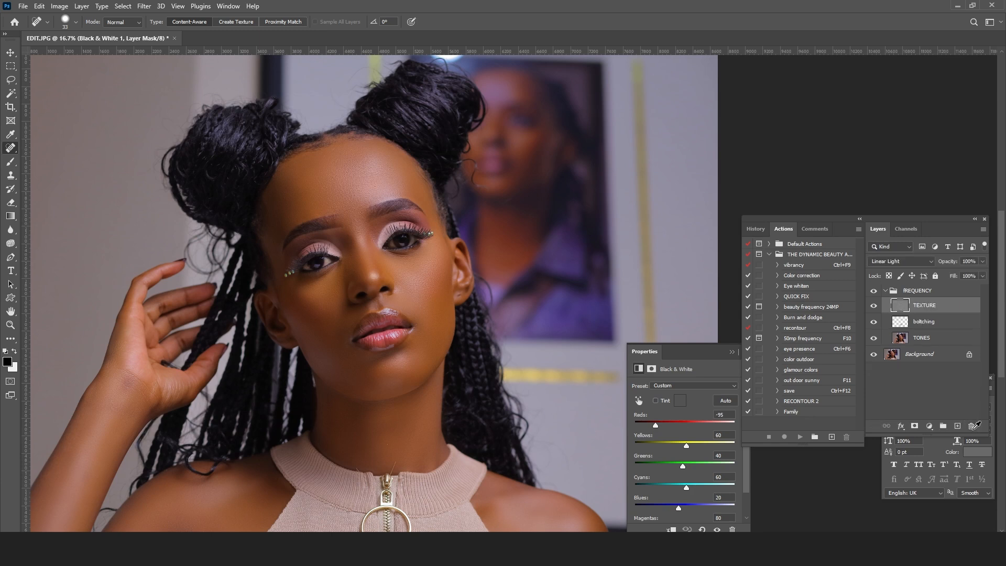
# Step: Collapse the fREQUENCY group and compare the portrait with the group hidden and shown
pyautogui.click(886, 291)
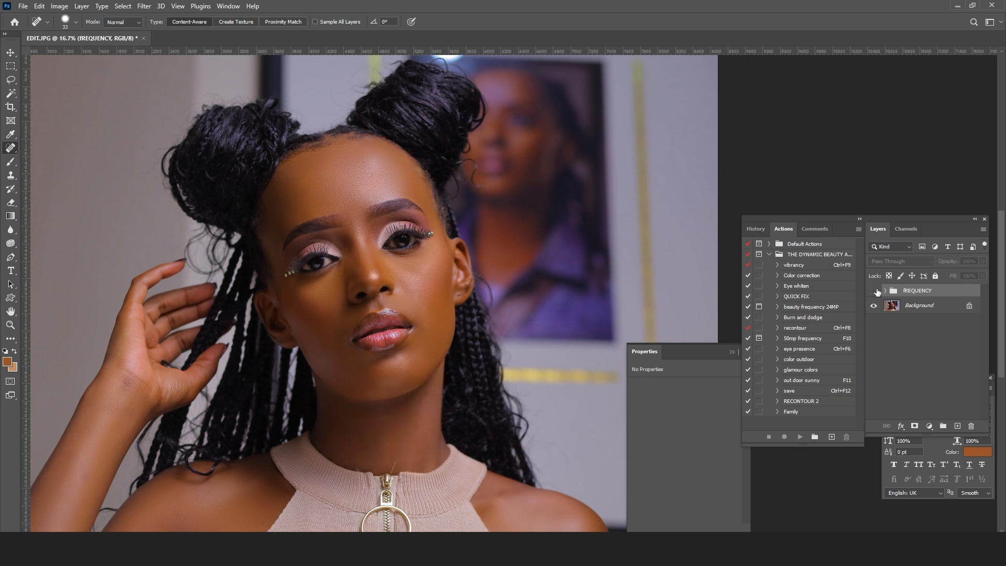
pyautogui.click(875, 291)
pyautogui.click(873, 291)
pyautogui.click(874, 291)
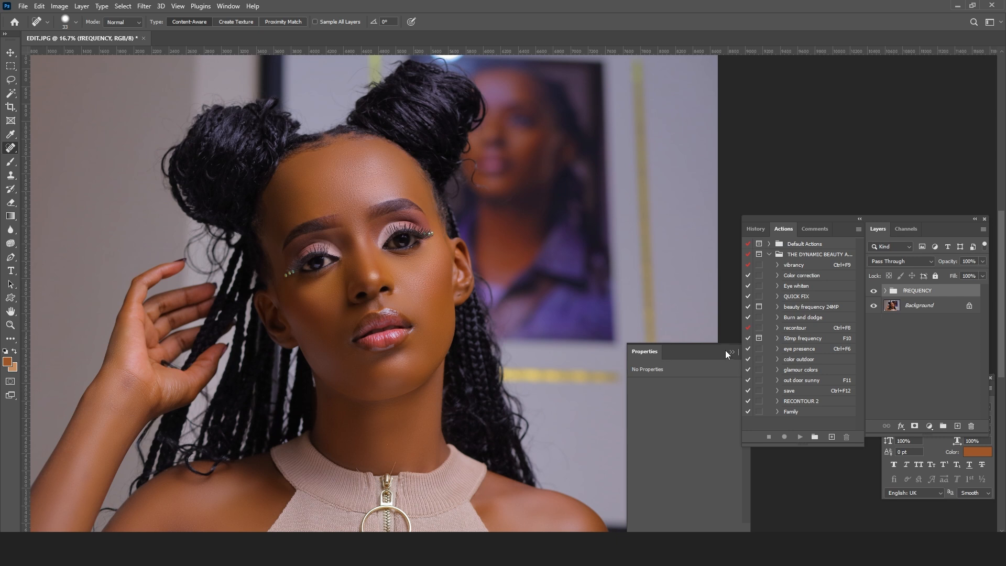
# Step: Move the Properties panel clear of the portrait and examine the facial skin closely with the fREQUENCY group hidden and shown
pyautogui.moveTo(706, 351); pyautogui.dragTo(825, 464)
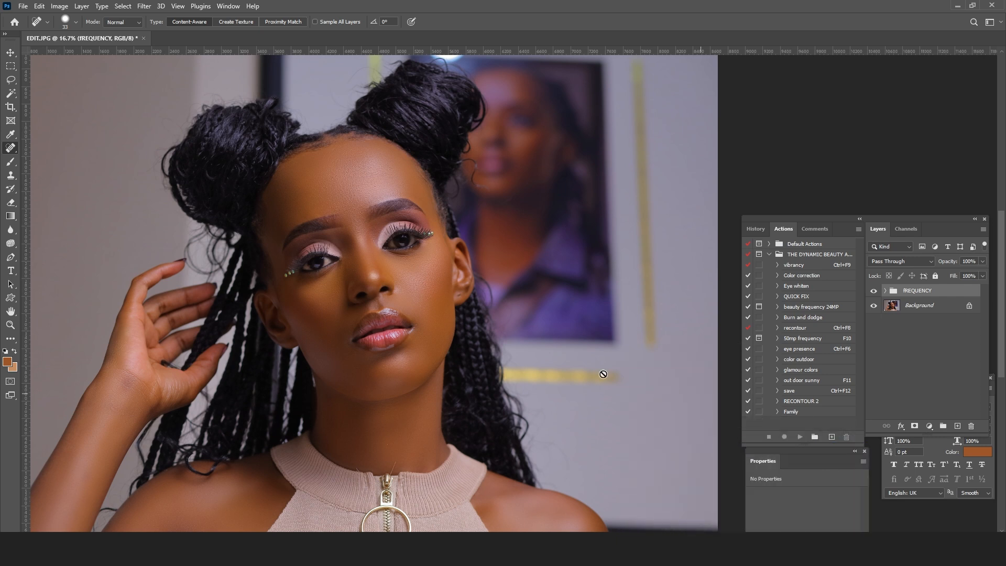
pyautogui.click(12, 325)
pyautogui.click(295, 260)
pyautogui.click(296, 260)
pyautogui.moveTo(477, 244); pyautogui.dragTo(518, 295)
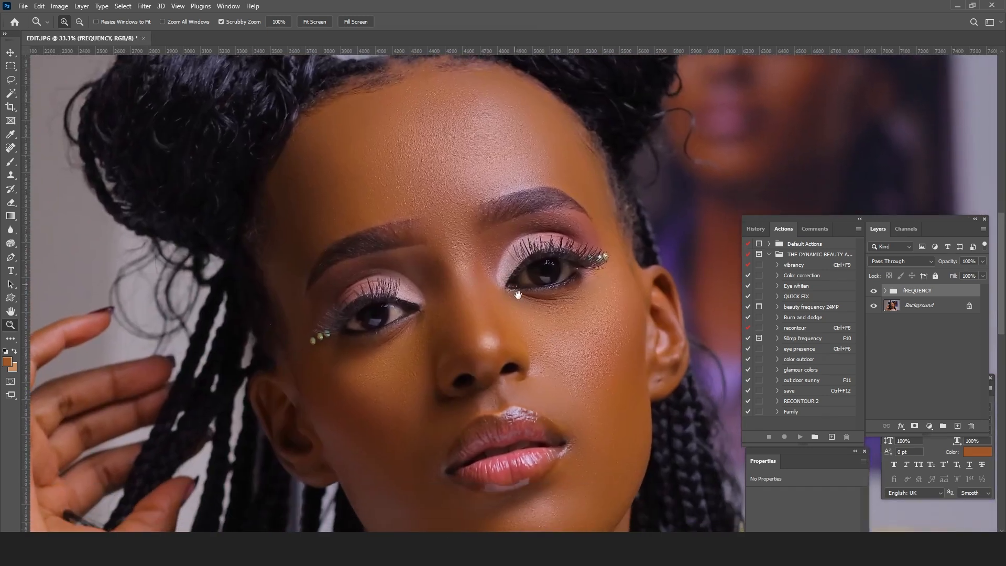
pyautogui.keyDown('alt'); pyautogui.click(425, 237); pyautogui.keyUp('alt')
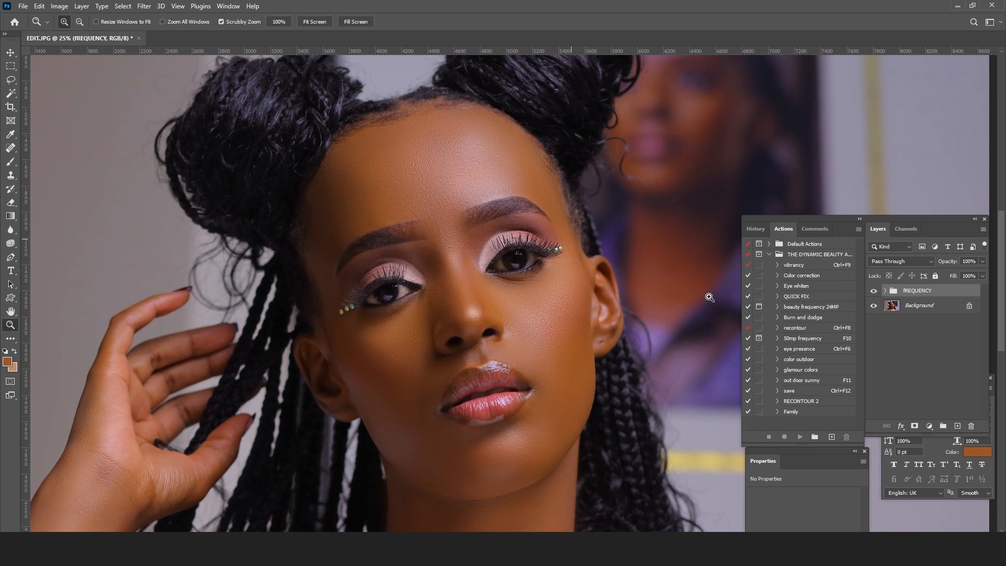
pyautogui.click(461, 230)
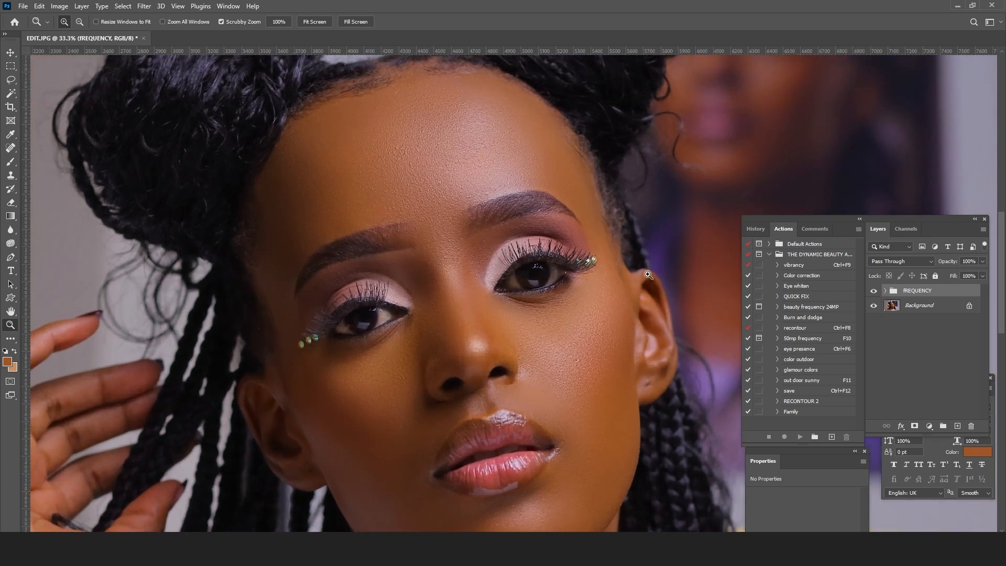
pyautogui.click(873, 292)
pyautogui.click(873, 291)
pyautogui.click(873, 291)
pyautogui.click(873, 291)
pyautogui.click(873, 292)
pyautogui.click(873, 291)
# Step: Add a Curves adjustment layer above the fREQUENCY group and darken the midtones with a curve point at input 138, output 98
pyautogui.click(928, 426)
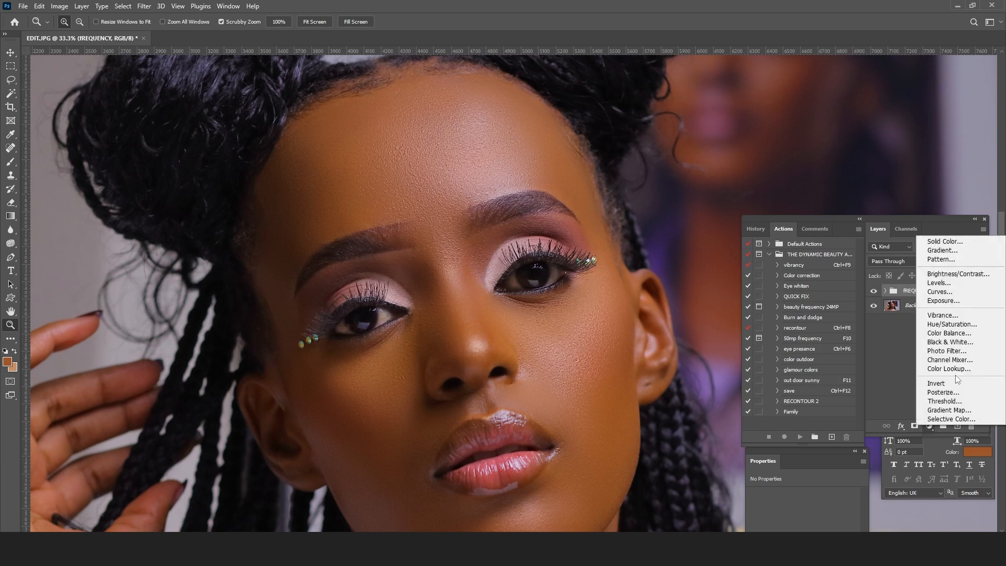
pyautogui.click(942, 291)
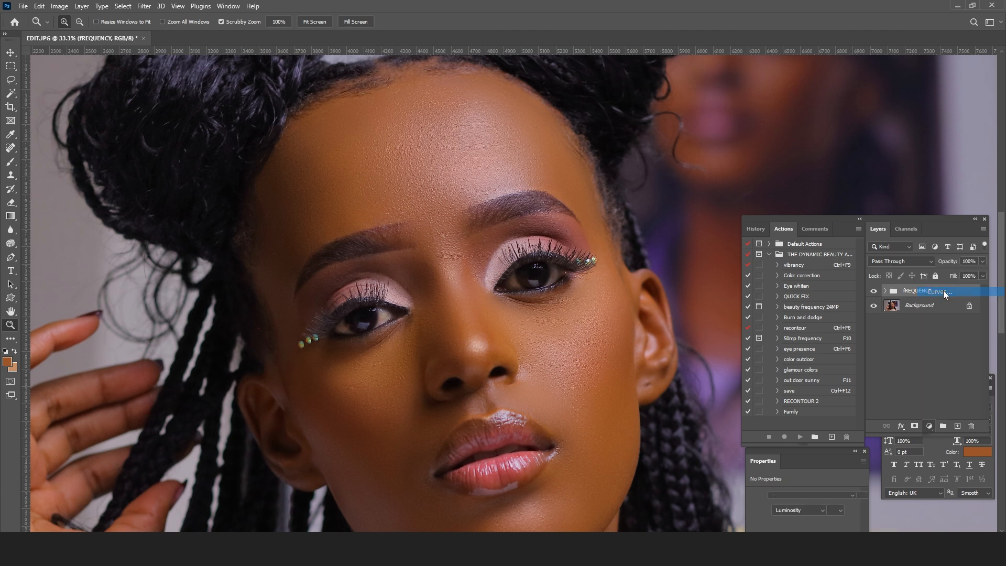
pyautogui.moveTo(812, 435); pyautogui.dragTo(813, 96)
pyautogui.moveTo(808, 197); pyautogui.dragTo(813, 206)
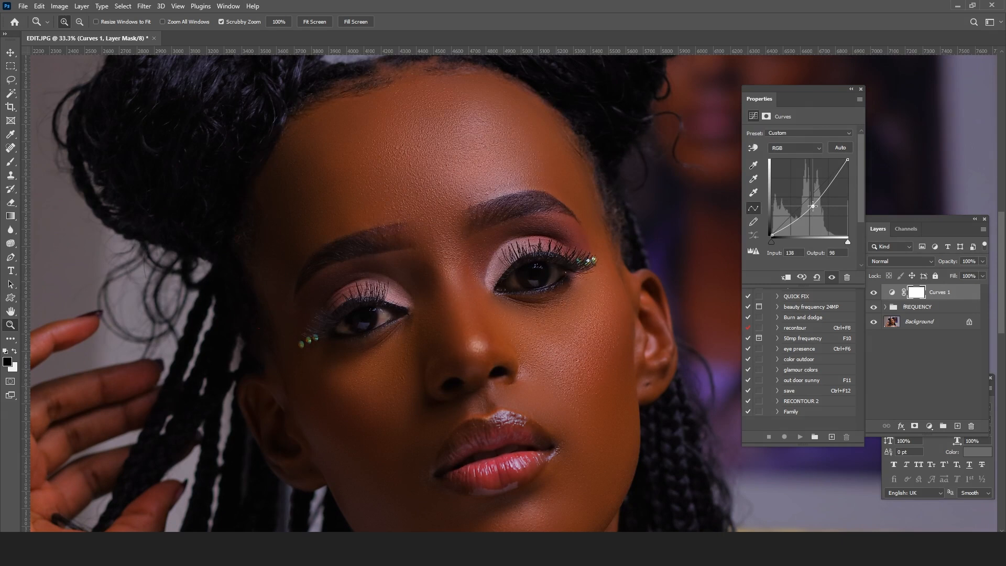
# Step: Rename the darkening Curves layer as burn and invert its layer mask to black
pyautogui.click(916, 295)
pyautogui.doubleClick(935, 293)
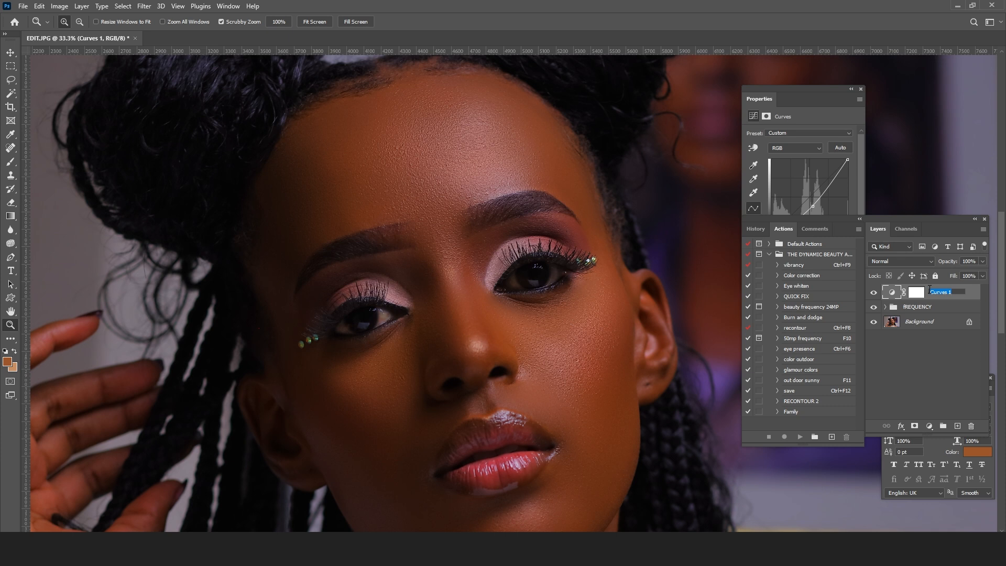
pyautogui.press('BackSpace')
pyautogui.press('Return')
pyautogui.click(914, 297)
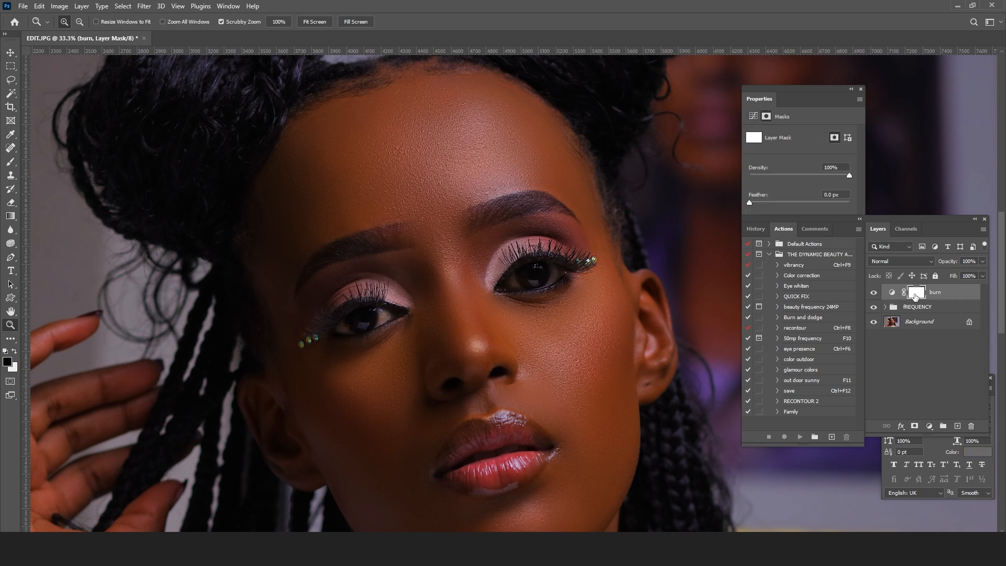
pyautogui.hotkey('ctrl', 'i')
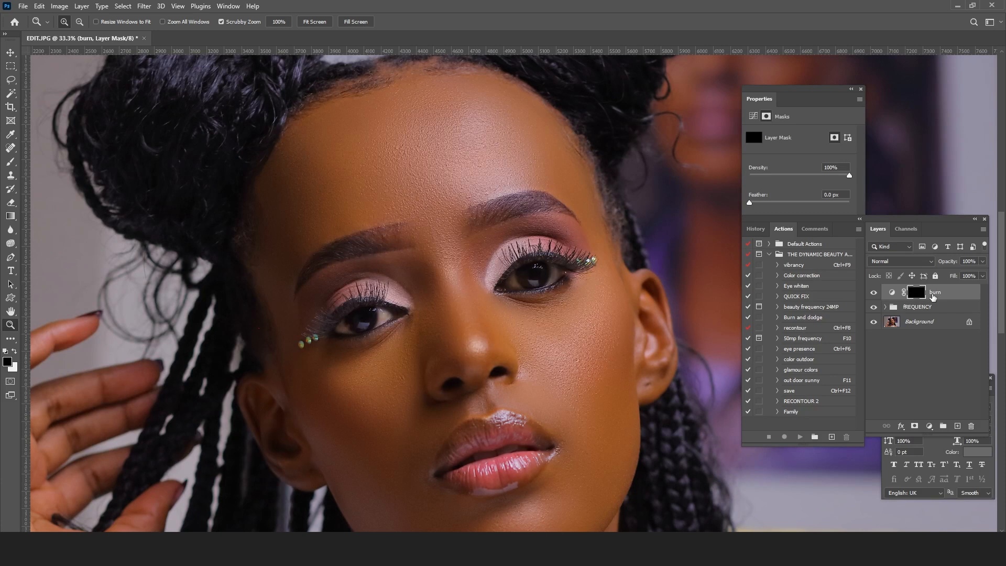
# Step: Add a second Curves adjustment layer above burn and brighten it with a curve point at input 83, output 166
pyautogui.click(929, 426)
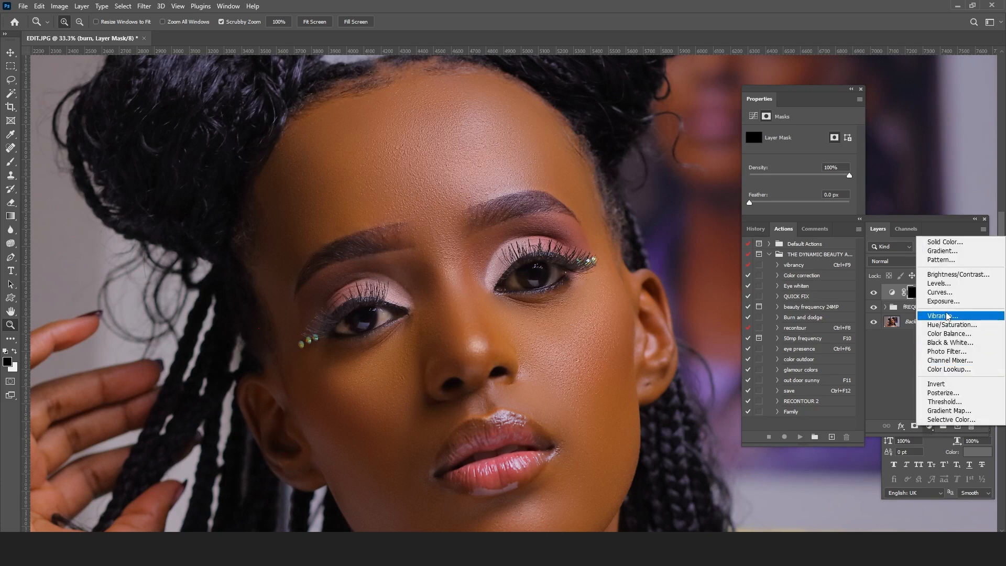
pyautogui.click(939, 292)
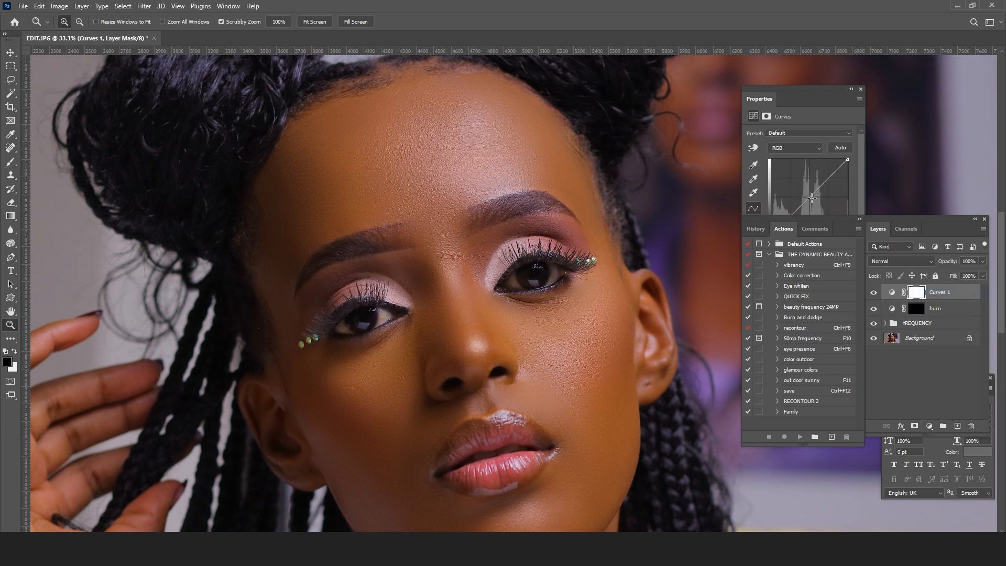
pyautogui.moveTo(811, 197); pyautogui.dragTo(796, 185)
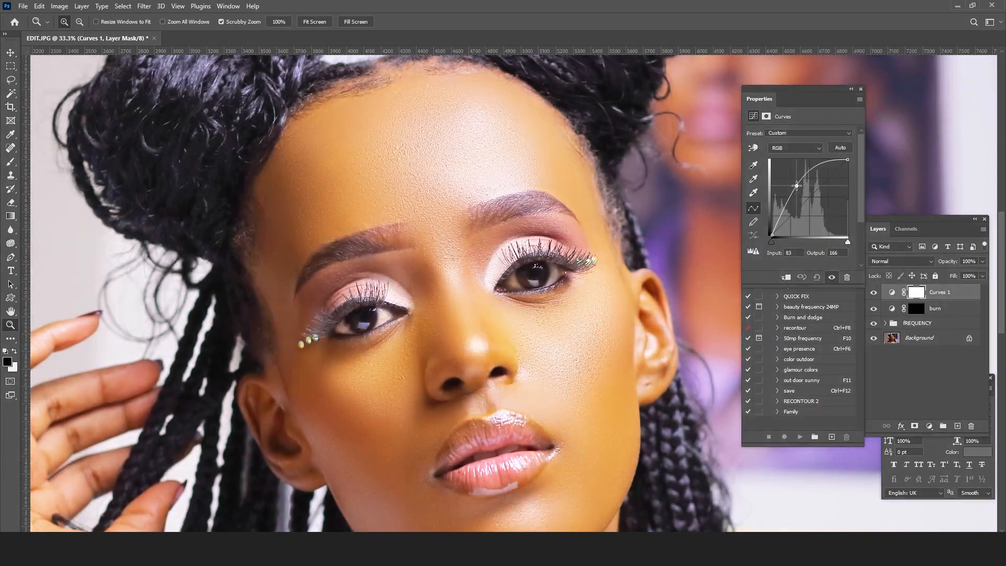
# Step: Rename the brightening Curves layer as dodge and invert its layer mask to black
pyautogui.doubleClick(940, 291)
pyautogui.write('dodge')
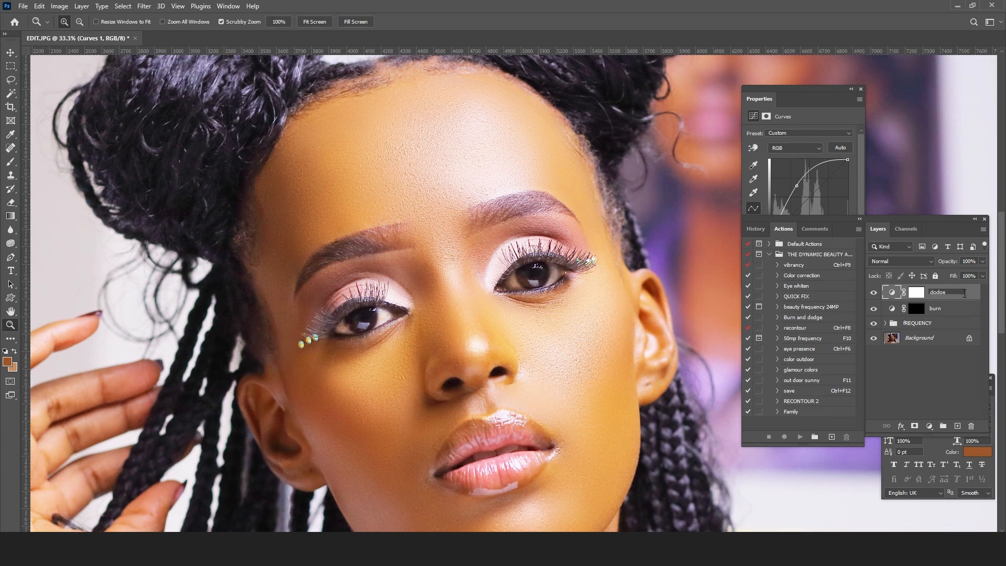
pyautogui.press('Return')
pyautogui.click(921, 294)
pyautogui.press('d')
pyautogui.hotkey('ctrl', 'i')
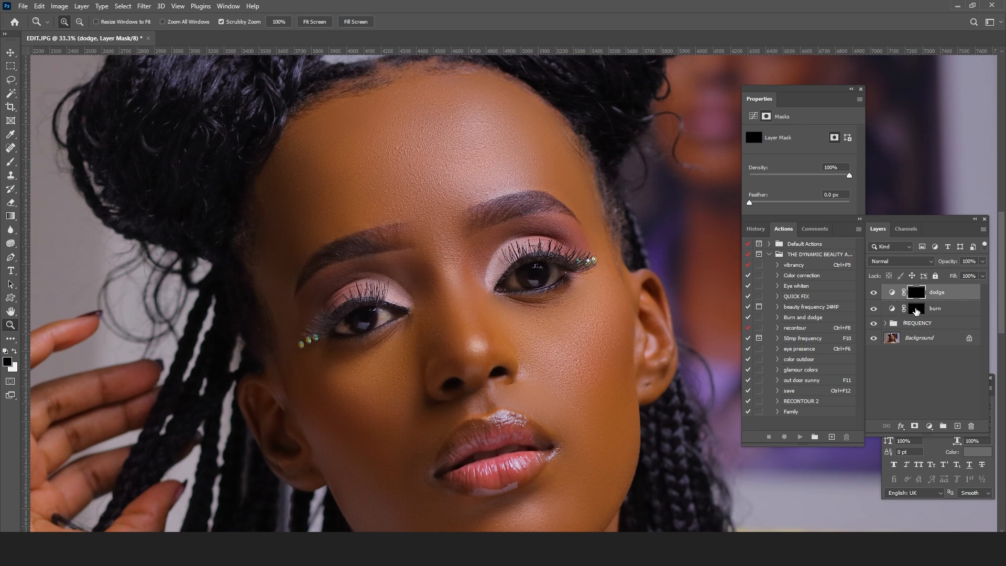
# Step: Invert the burn layer's mask to white to preview the darkening, and invert it back to black
pyautogui.click(916, 310)
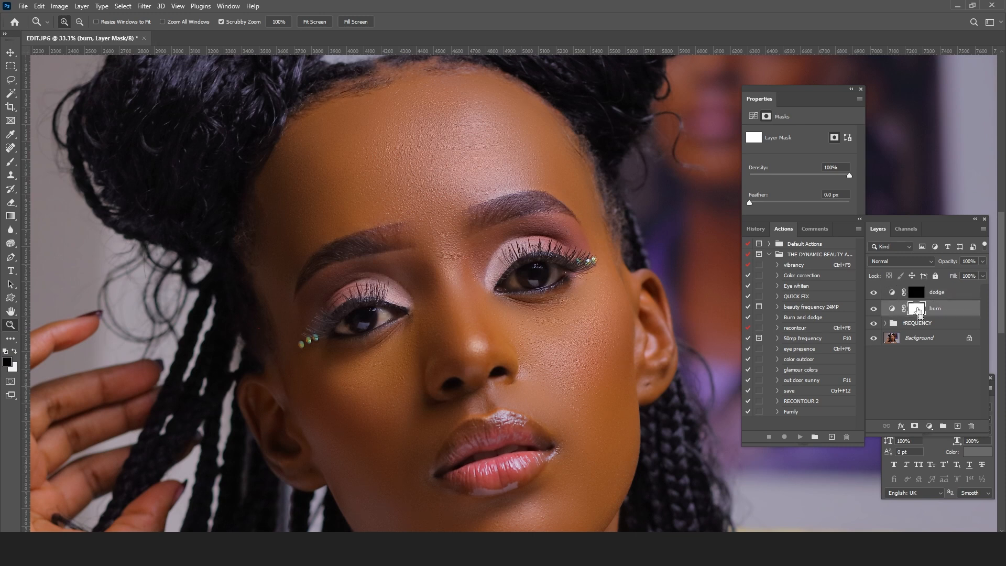
pyautogui.hotkey('ctrl', 'i')
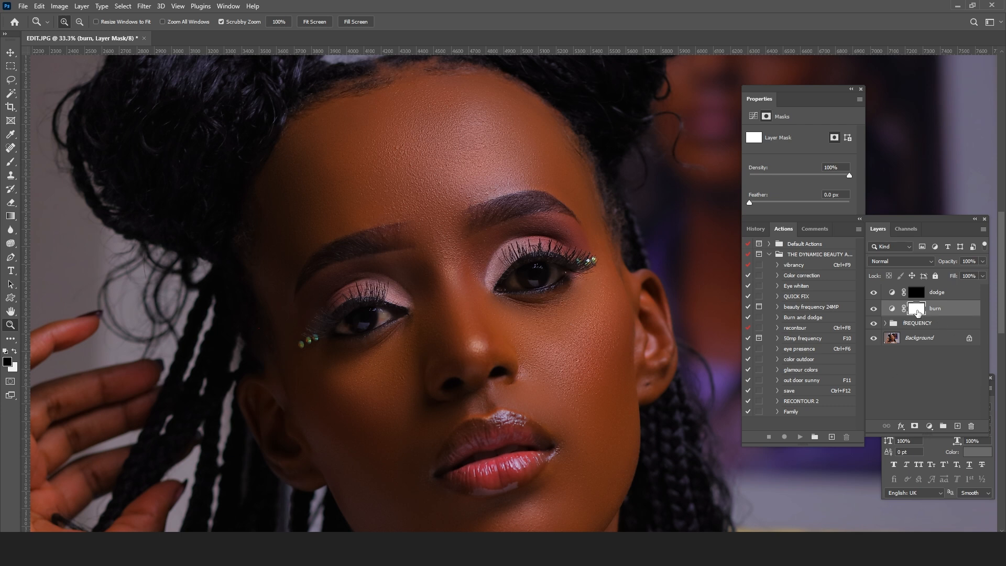
pyautogui.hotkey('ctrl', 'i')
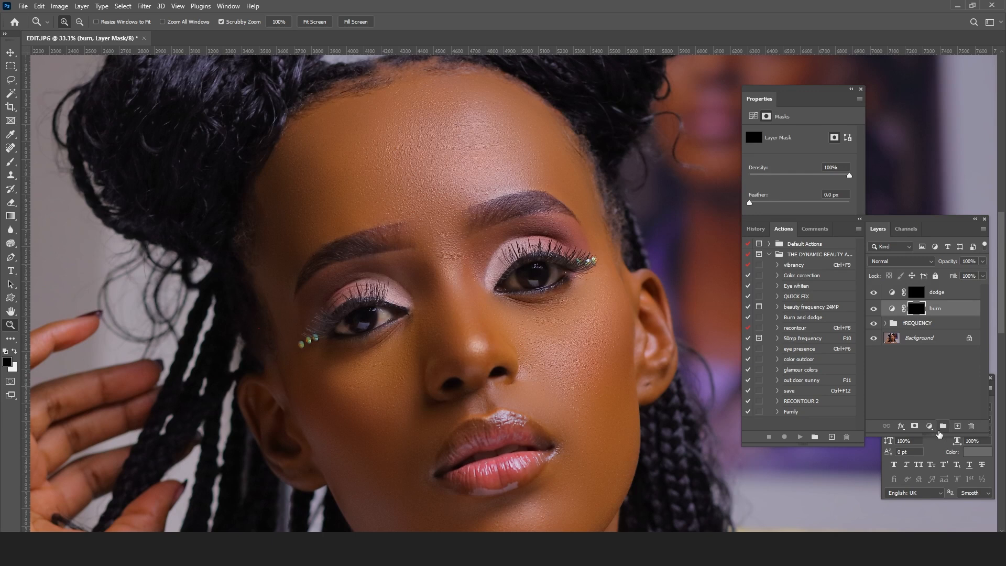
# Step: Add a Hue/Saturation adjustment layer directly above burn and invert the burn layer's mask to white
pyautogui.click(929, 426)
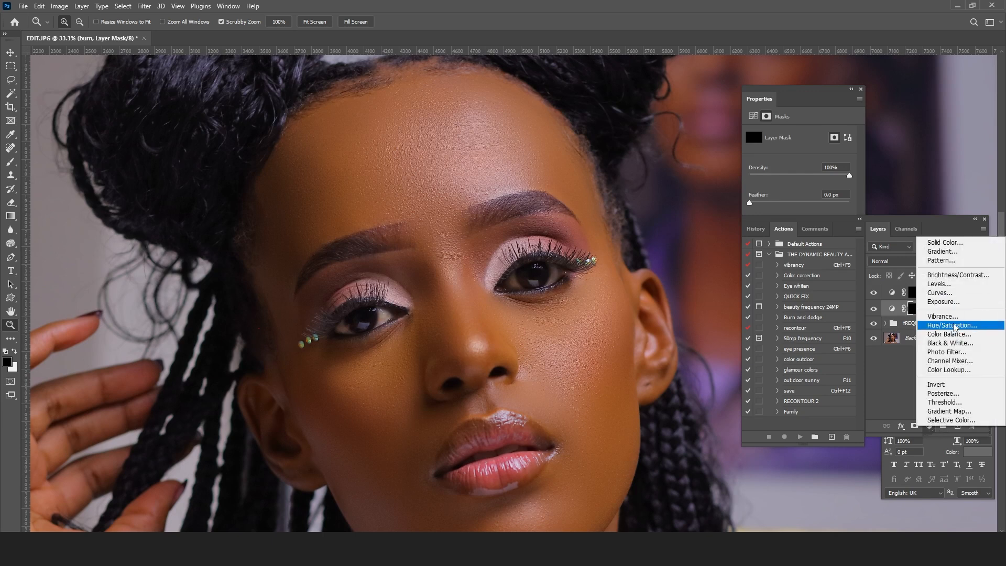
pyautogui.click(952, 325)
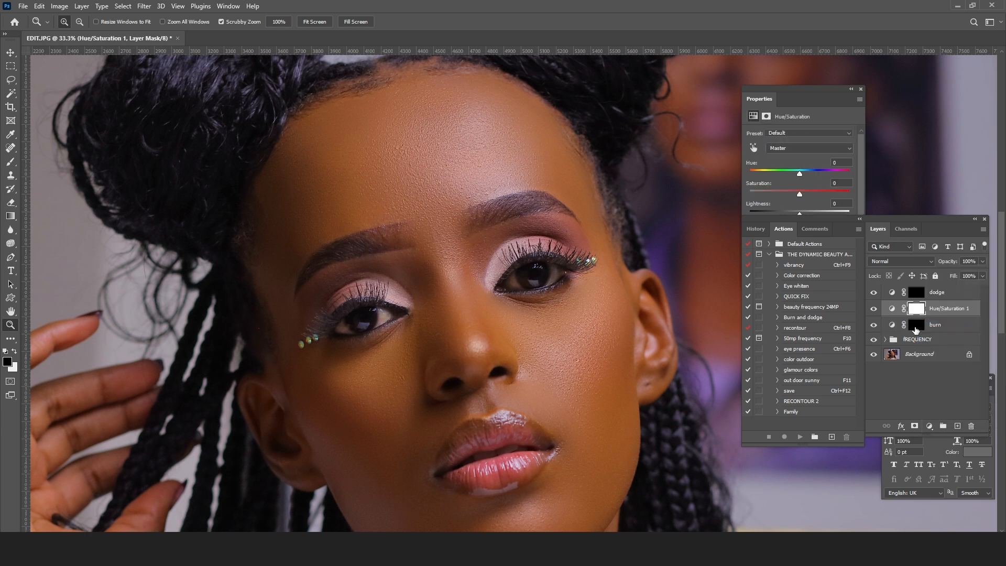
pyautogui.click(915, 327)
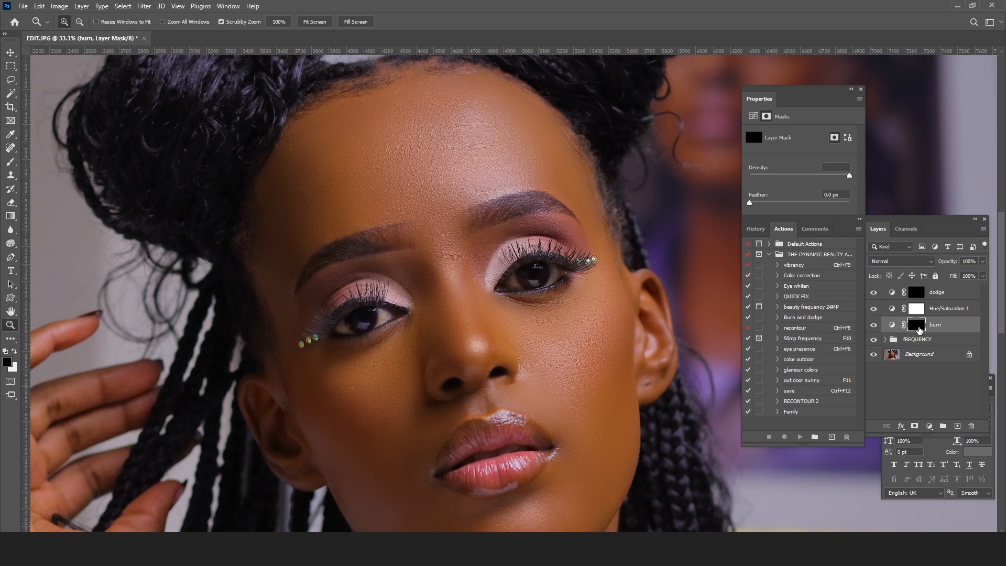
pyautogui.hotkey('ctrl', 'i')
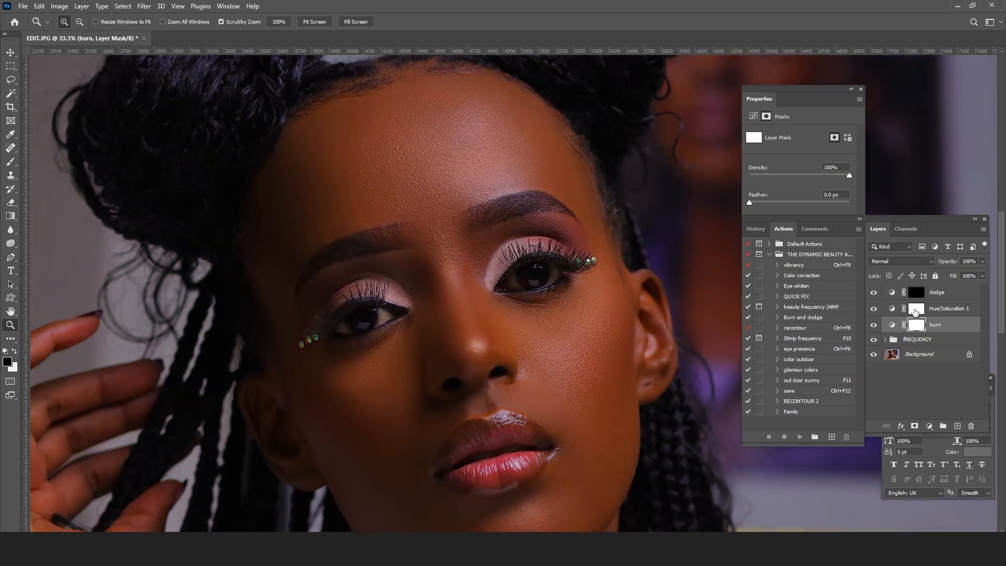
# Step: Clip the Hue/Saturation adjustment layer to the burn layer with a clipping mask
pyautogui.click(941, 311)
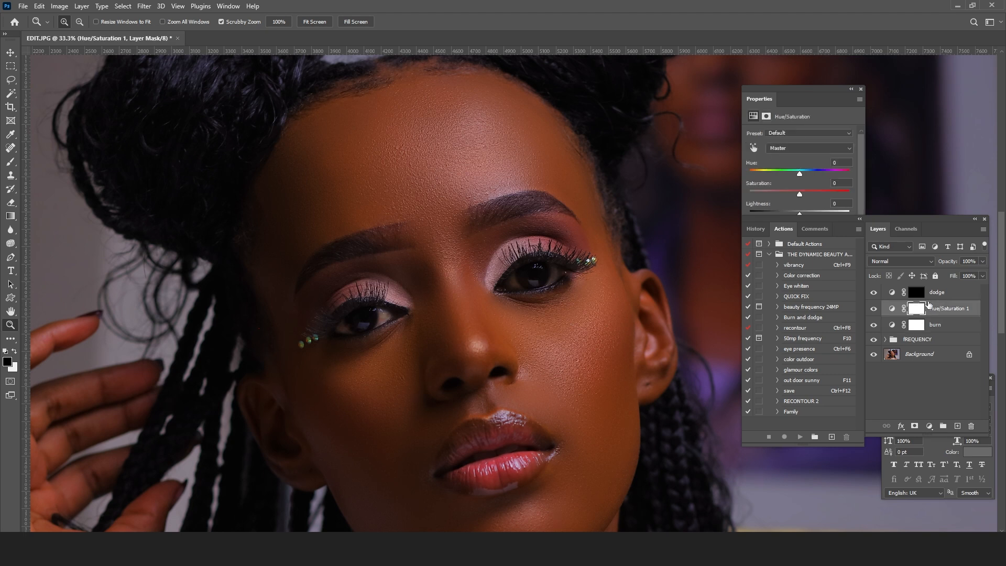
pyautogui.rightClick(945, 309)
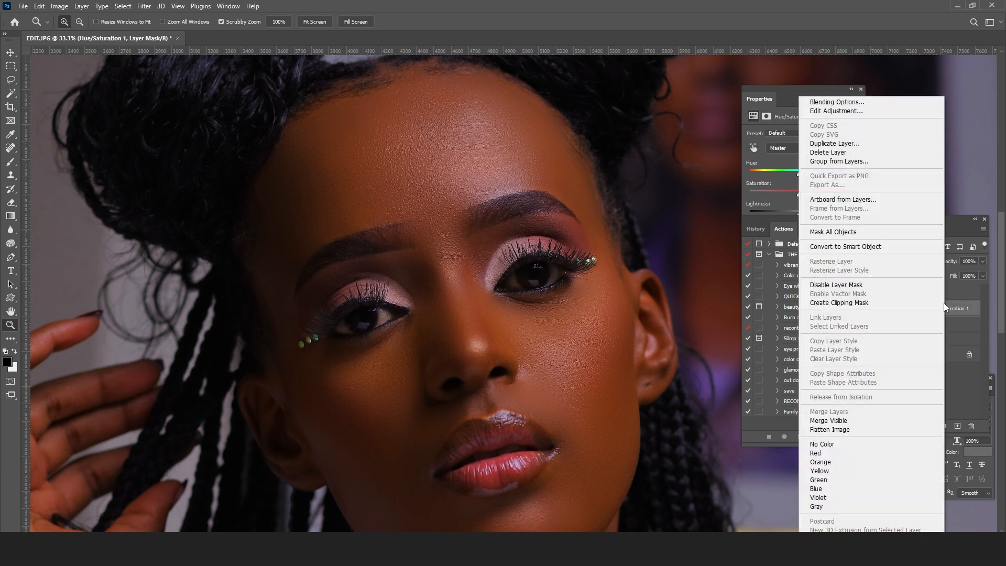
pyautogui.click(839, 302)
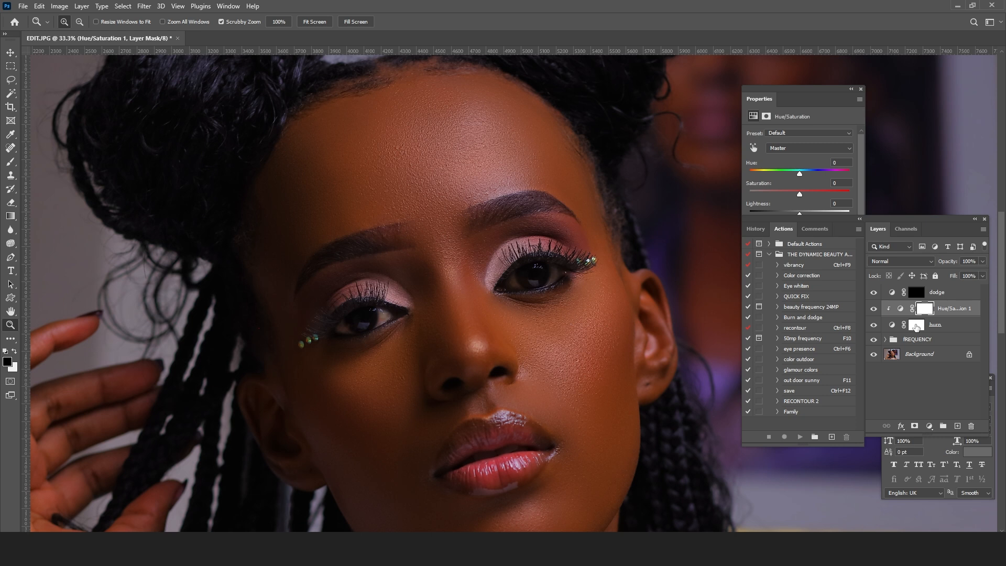
# Step: Slightly lower the saturation in the clipped Hue/Saturation adjustment and close its properties
pyautogui.click(794, 94)
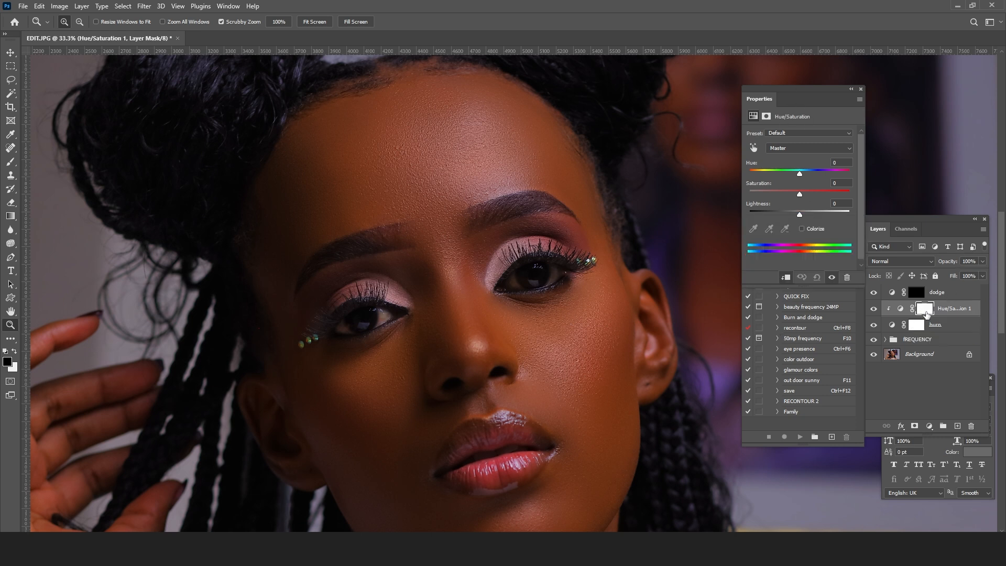
pyautogui.click(792, 194)
pyautogui.moveTo(790, 191); pyautogui.dragTo(790, 192)
pyautogui.moveTo(789, 191); pyautogui.dragTo(794, 192)
pyautogui.click(861, 89)
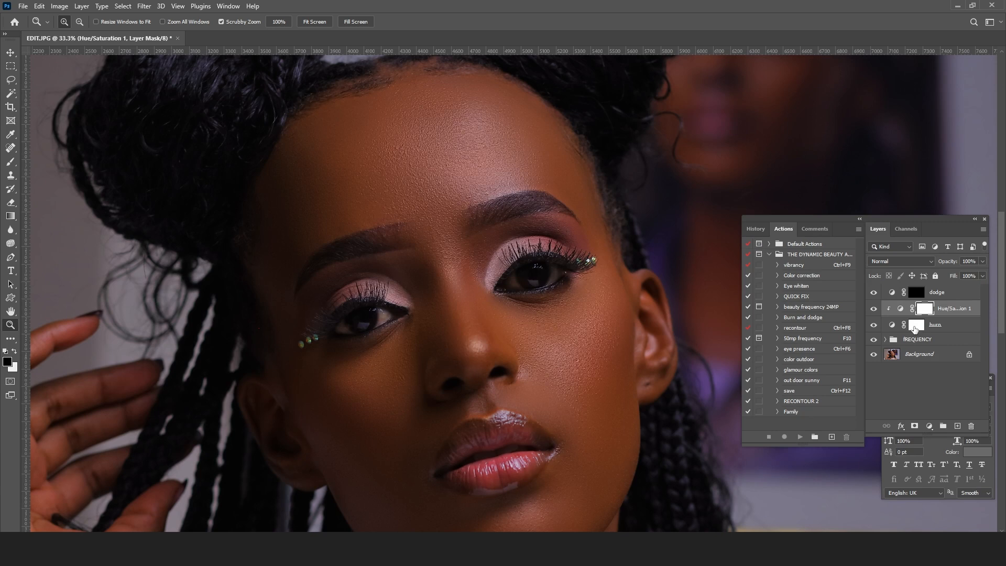
# Step: Invert the burn layer's mask to black to hide the darkening
pyautogui.click(917, 327)
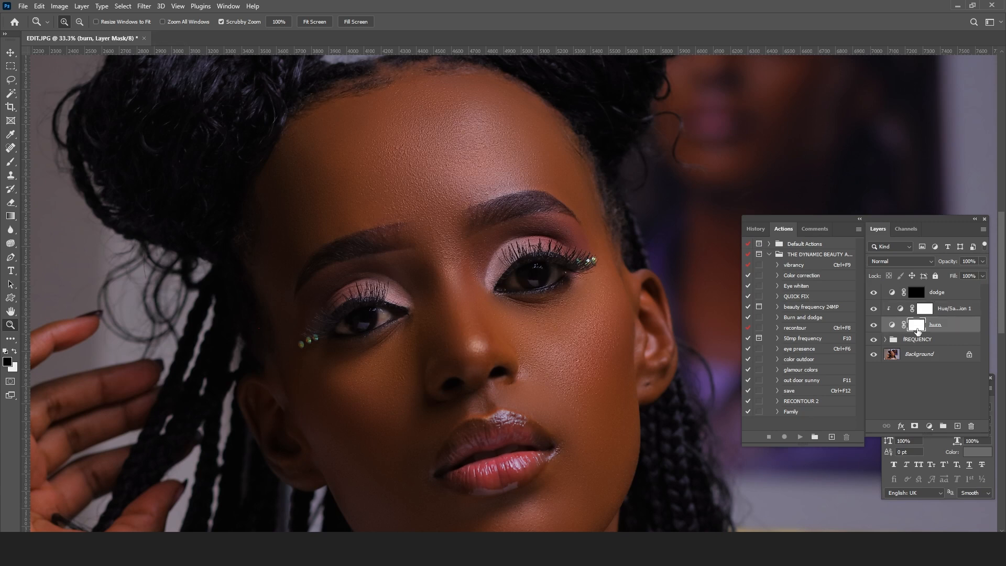
pyautogui.press('i')
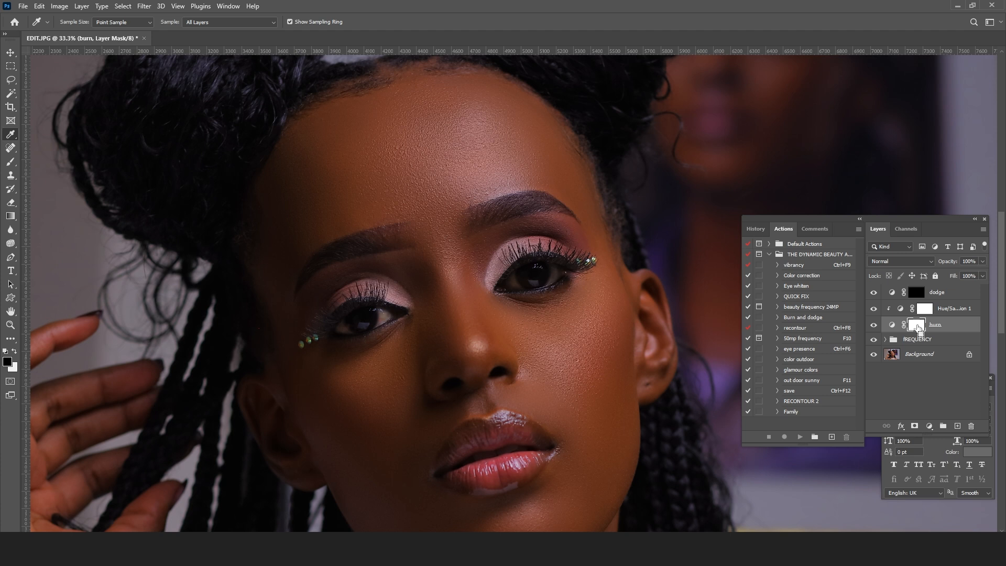
pyautogui.hotkey('ctrl', 'i')
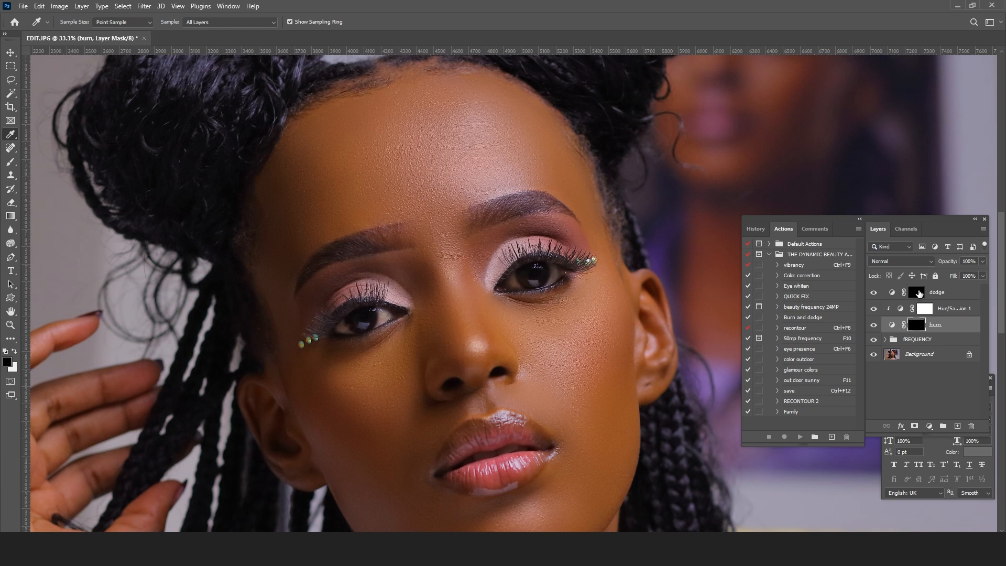
# Step: Invert the dodge layer's mask to white and add a Hue/Saturation adjustment layer clipped to dodge
pyautogui.click(916, 293)
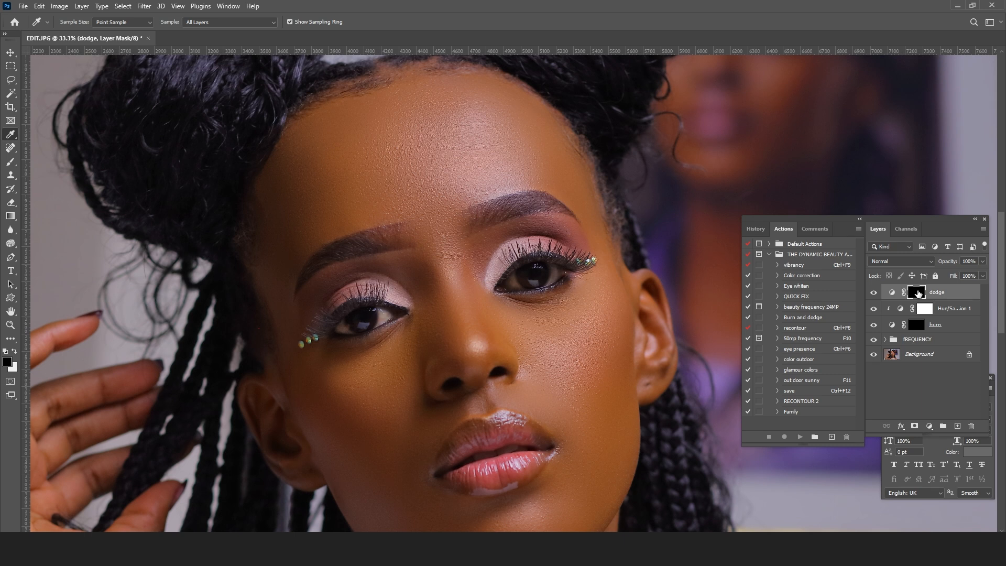
pyautogui.hotkey('ctrl', 'i')
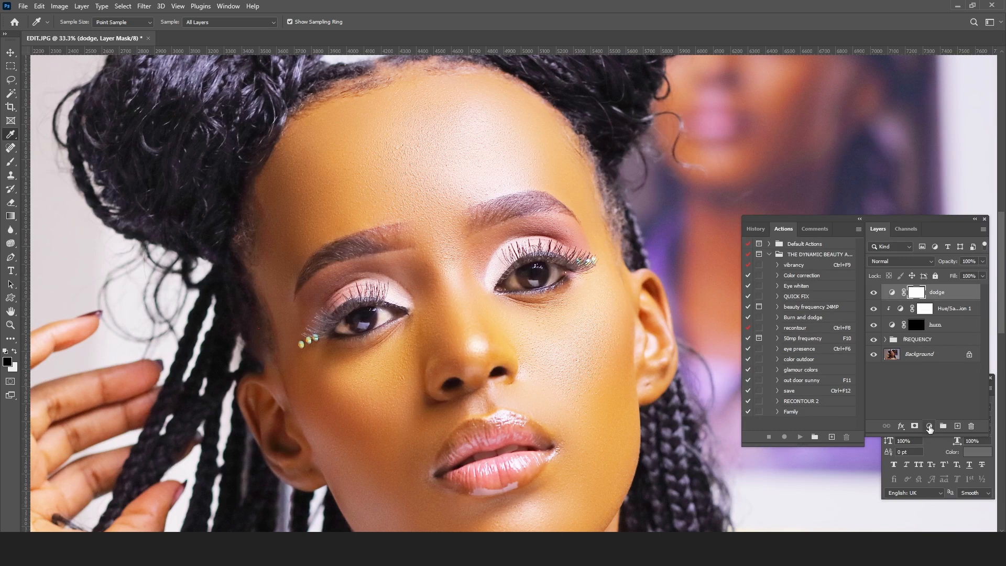
pyautogui.click(929, 426)
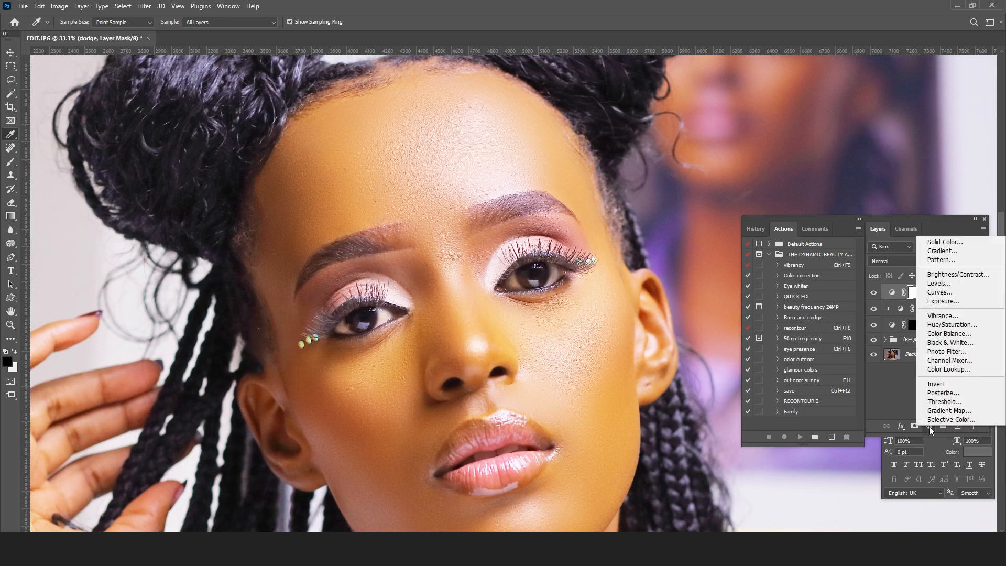
pyautogui.click(952, 326)
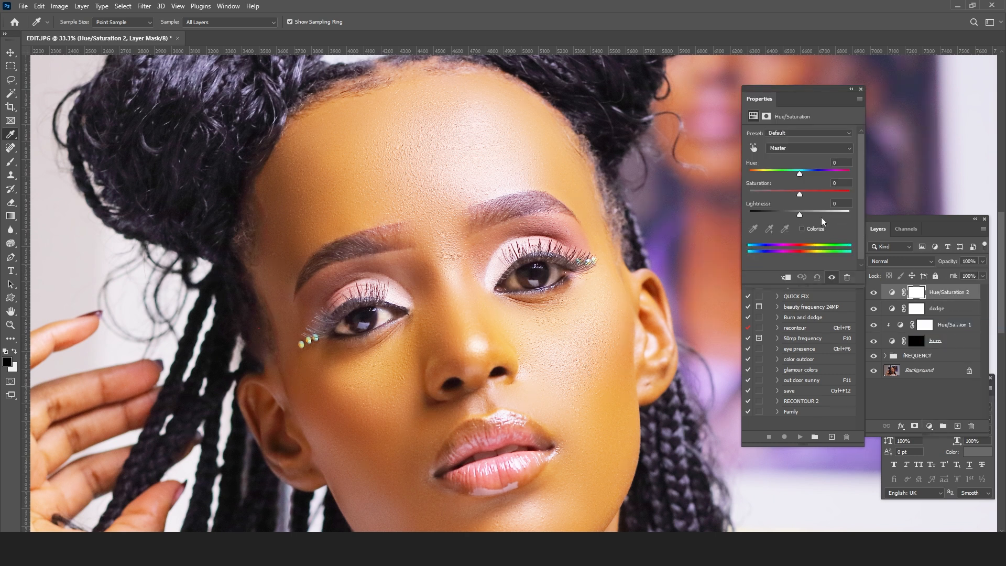
pyautogui.rightClick(951, 294)
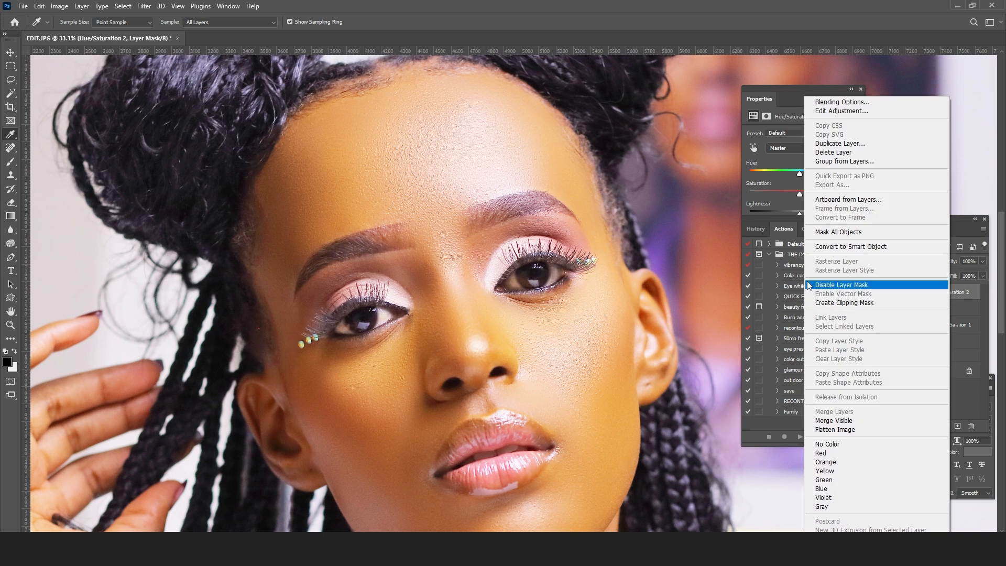
pyautogui.click(833, 302)
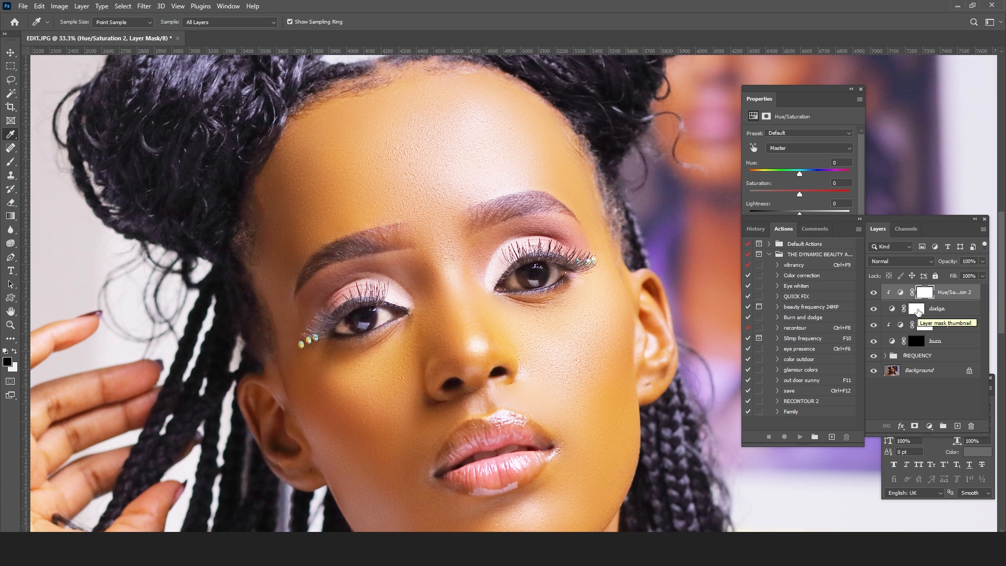
# Step: Set the saturation to -12 in the Hue/Saturation adjustment clipped to dodge and close its properties
pyautogui.click(926, 294)
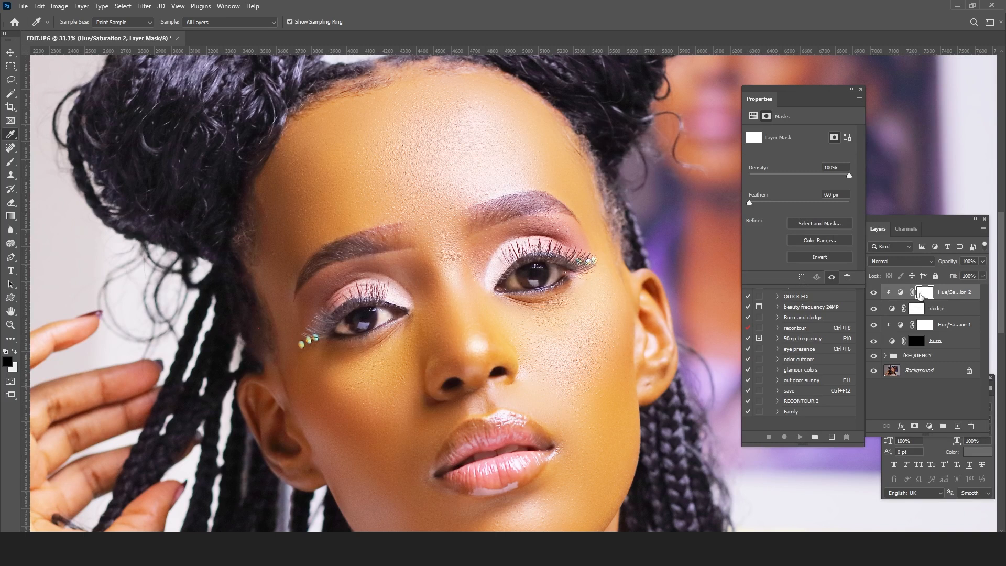
pyautogui.click(900, 293)
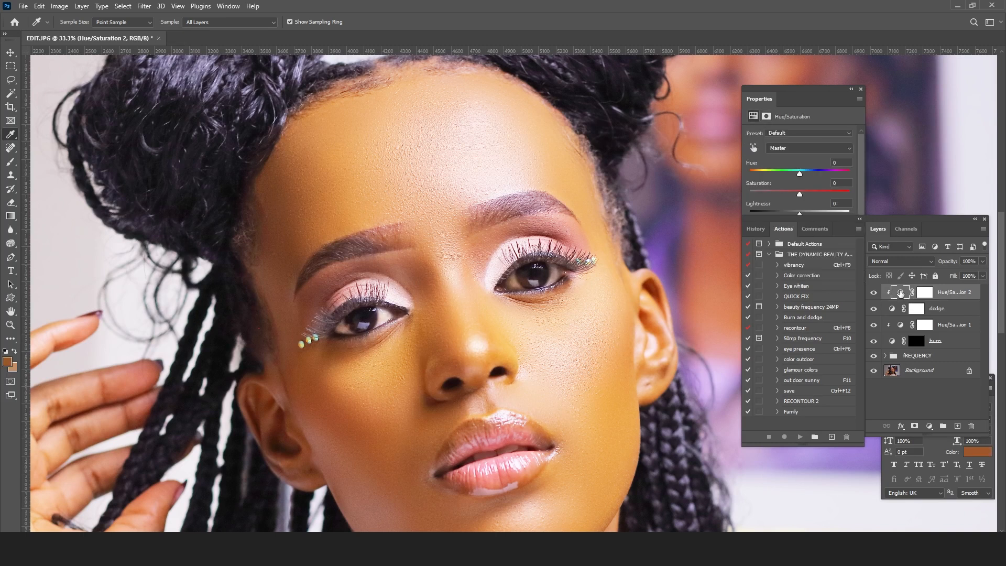
pyautogui.click(790, 194)
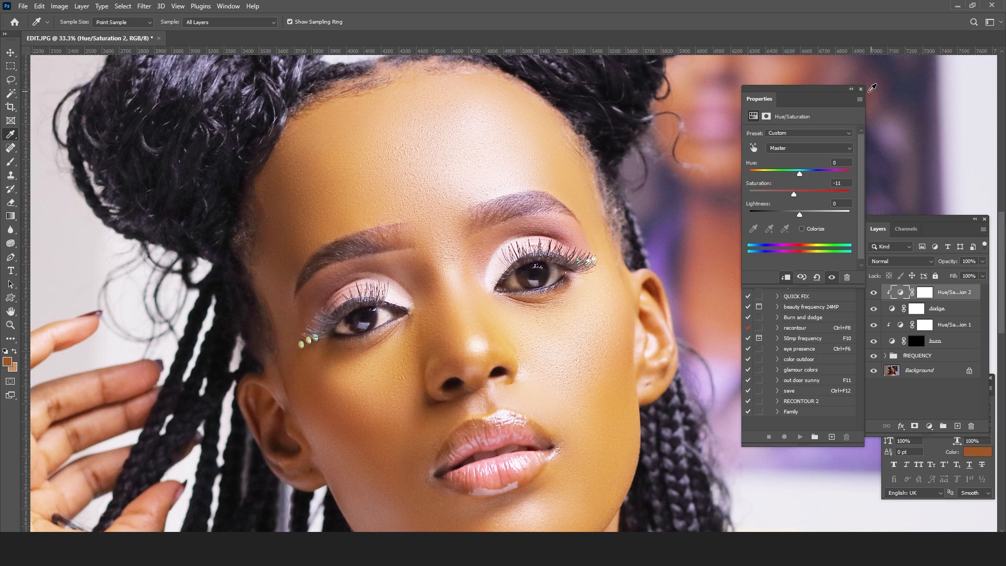
pyautogui.moveTo(793, 195); pyautogui.dragTo(696, 197)
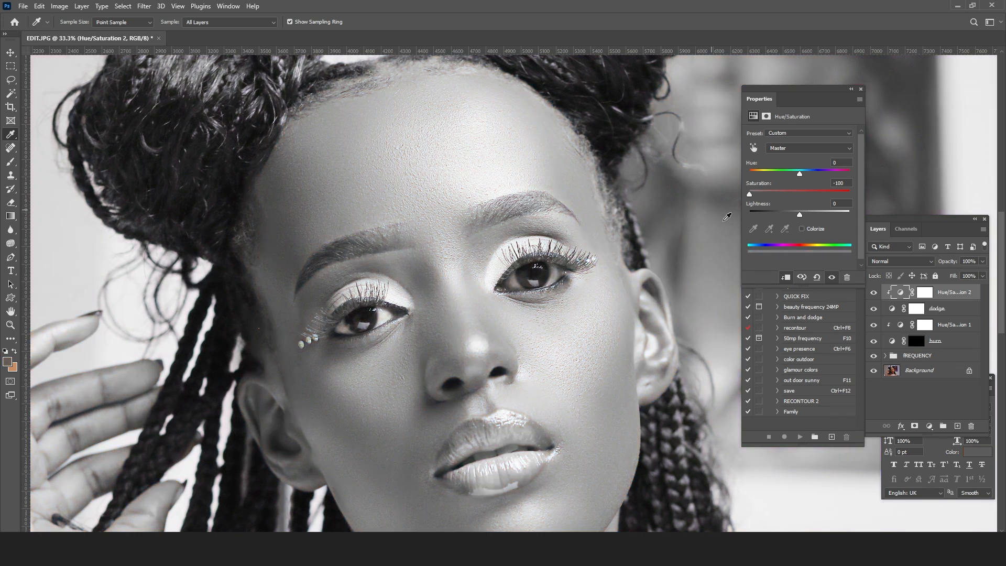
pyautogui.click(795, 192)
pyautogui.moveTo(798, 197); pyautogui.dragTo(794, 197)
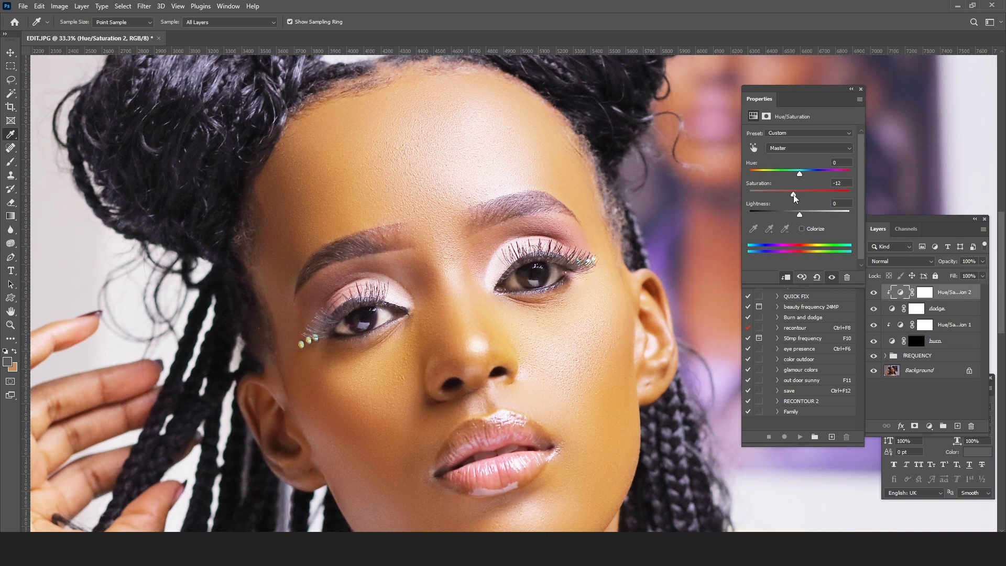
pyautogui.click(861, 90)
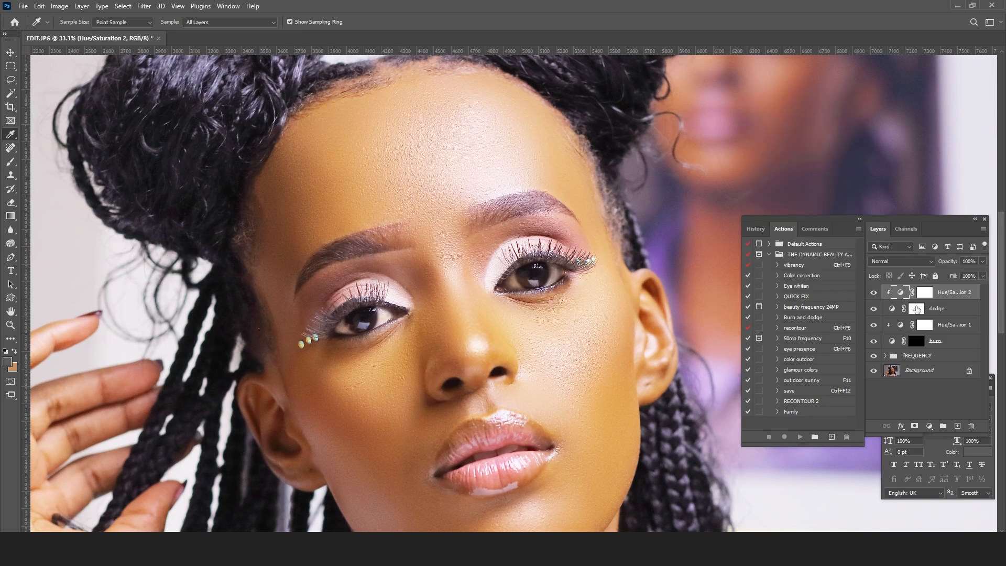
# Step: Invert the dodge layer's mask to black to hide the brightening
pyautogui.click(916, 309)
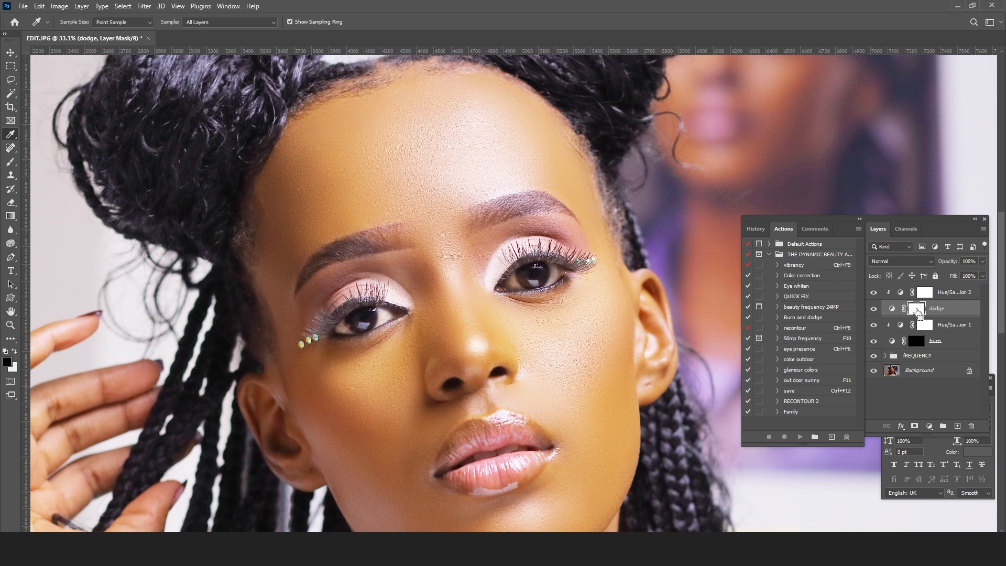
pyautogui.hotkey('ctrl', 'i')
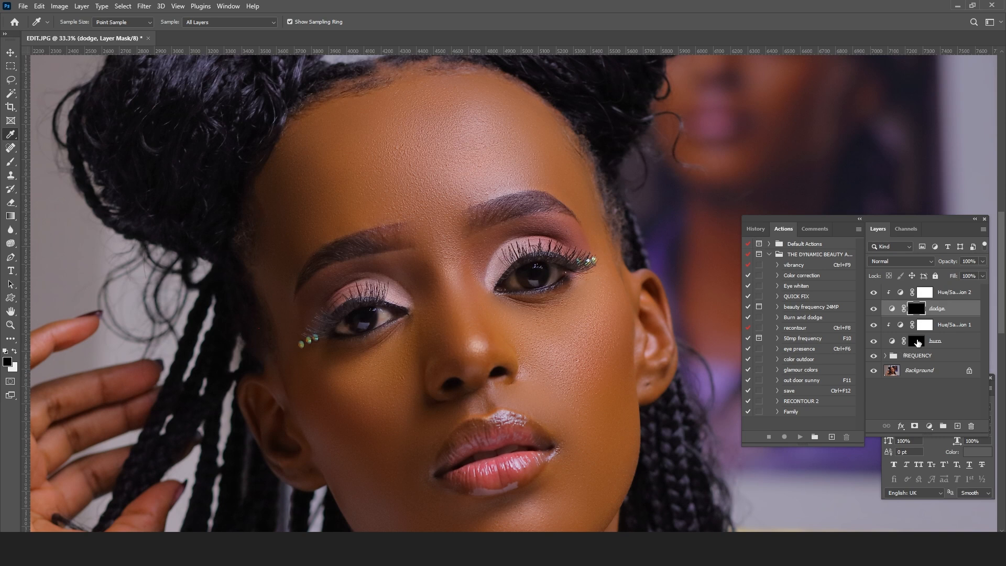
# Step: Select the burn layer's mask and set up the Brush tool with a 155 px soft round tip
pyautogui.click(917, 343)
pyautogui.moveTo(584, 321); pyautogui.dragTo(543, 265)
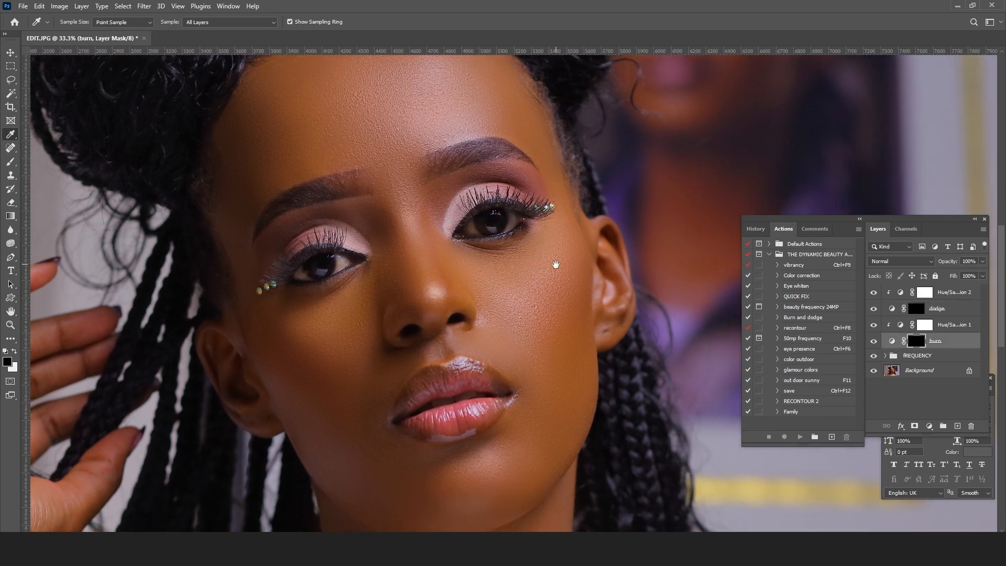
pyautogui.click(9, 164)
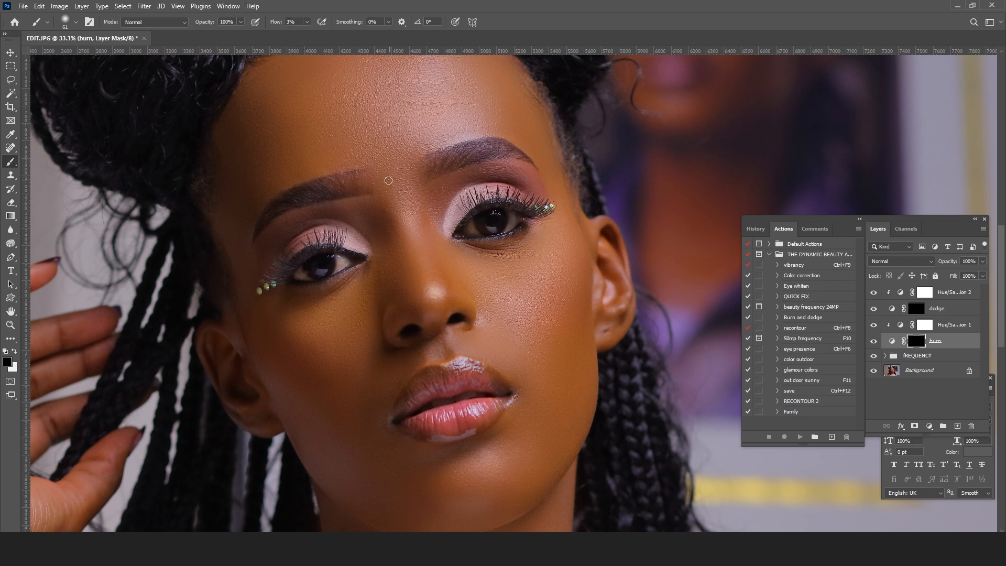
pyautogui.moveTo(388, 173); pyautogui.dragTo(511, 226)
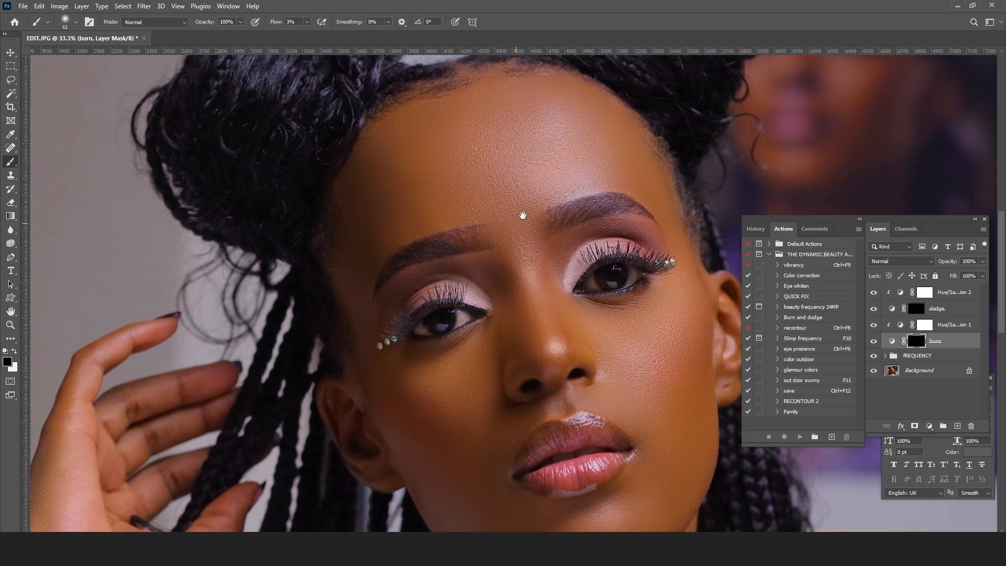
pyautogui.rightClick(455, 181)
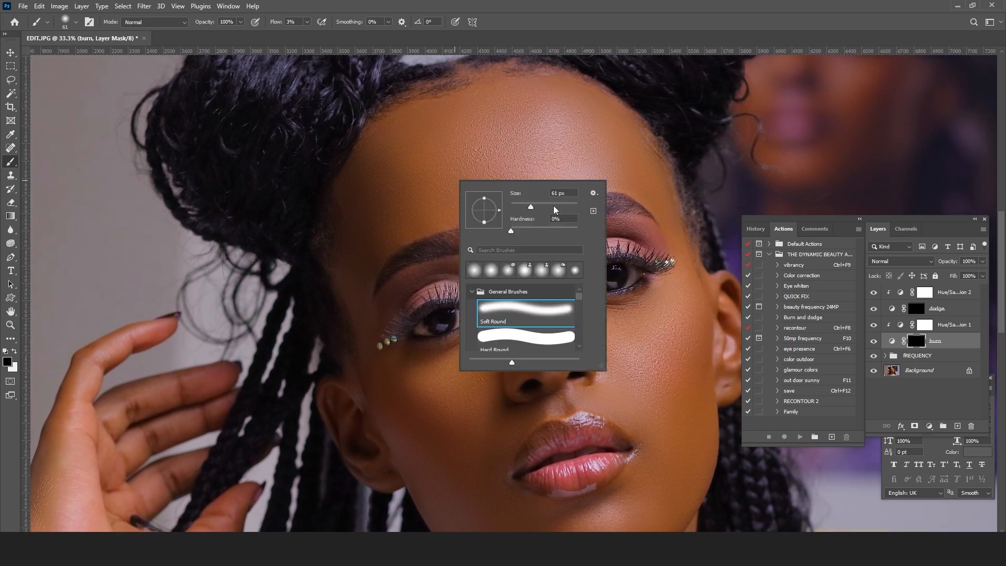
pyautogui.click(984, 313)
# Step: Create a new empty layer at the top of the layer stack, above the Hue/Saturation adjustment clipped to dodge
pyautogui.click(944, 292)
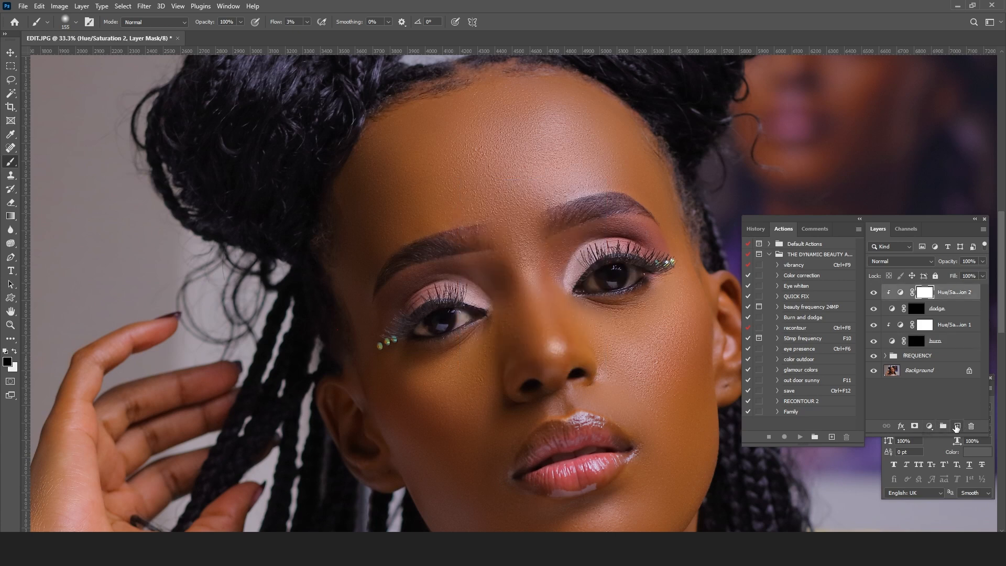
pyautogui.click(955, 426)
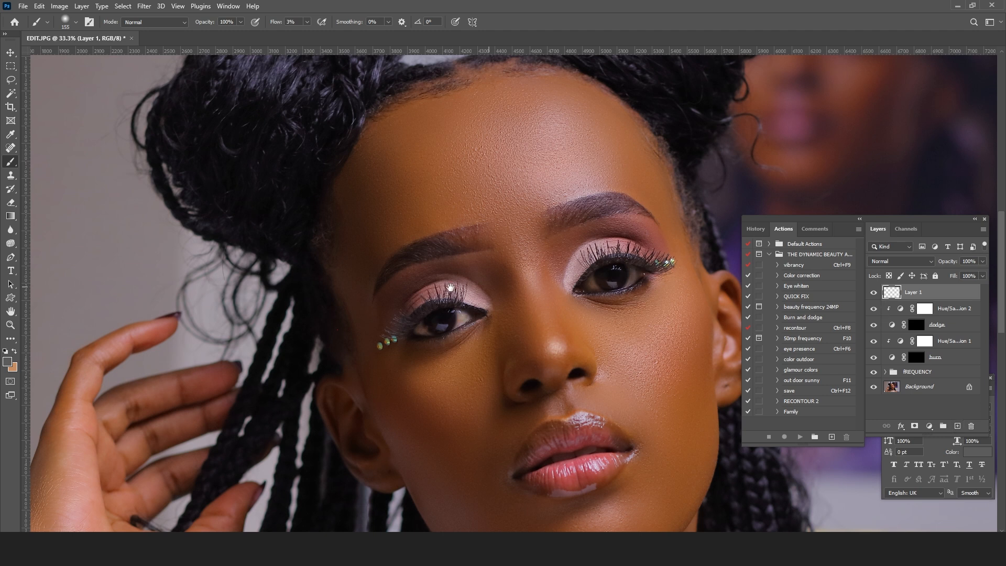
pyautogui.moveTo(470, 275); pyautogui.dragTo(440, 245)
pyautogui.keyDown('alt'); pyautogui.click(442, 246); pyautogui.keyUp('alt')
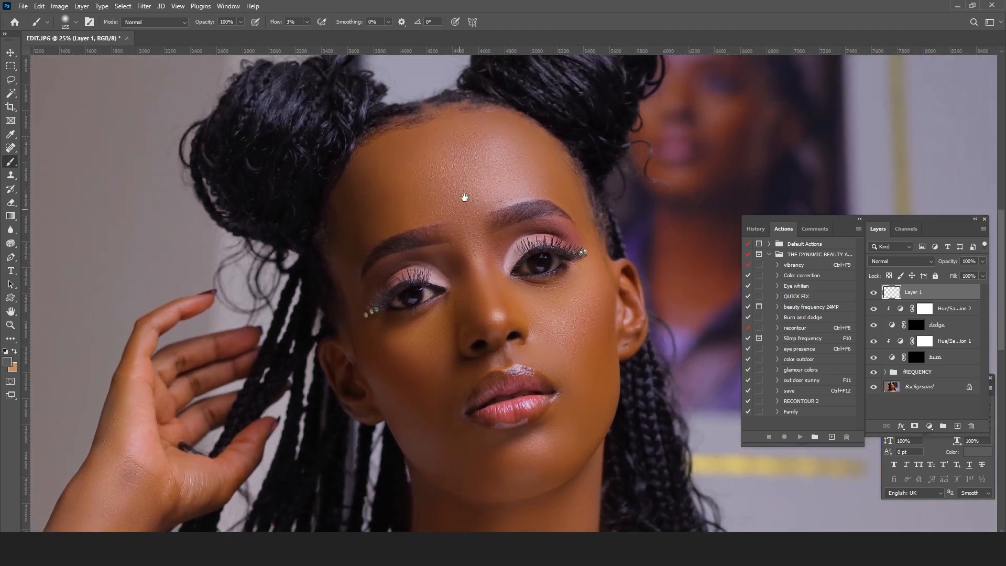
# Step: Set the foreground colour to a fully bright, saturated cyan and return to the Brush tool
pyautogui.rightClick(12, 163)
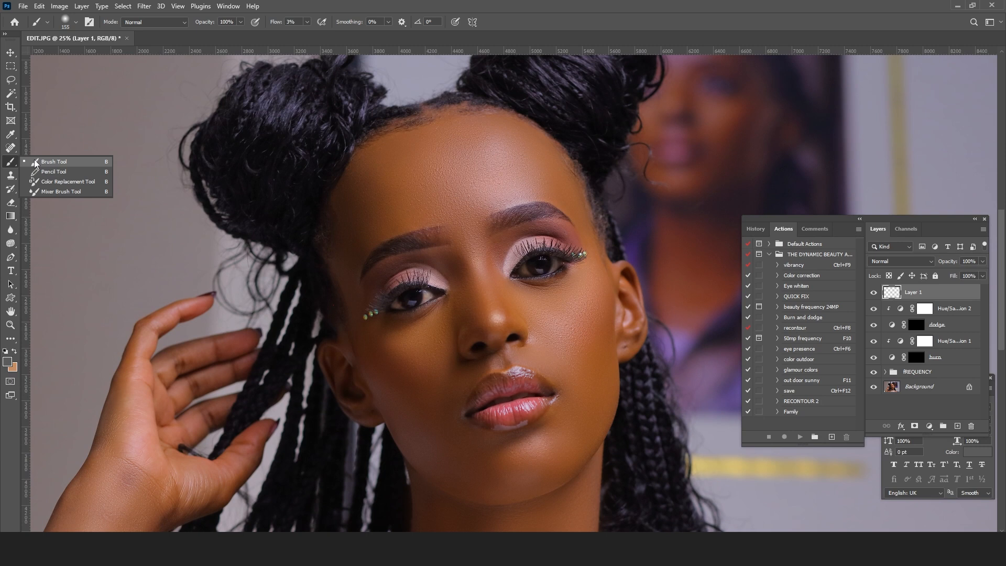
pyautogui.click(34, 162)
pyautogui.click(6, 364)
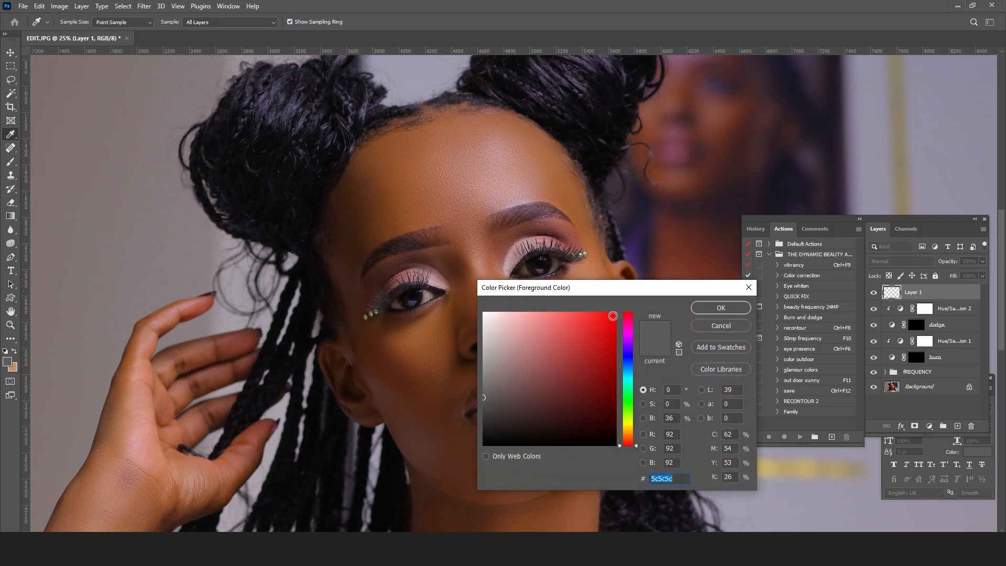
pyautogui.click(630, 379)
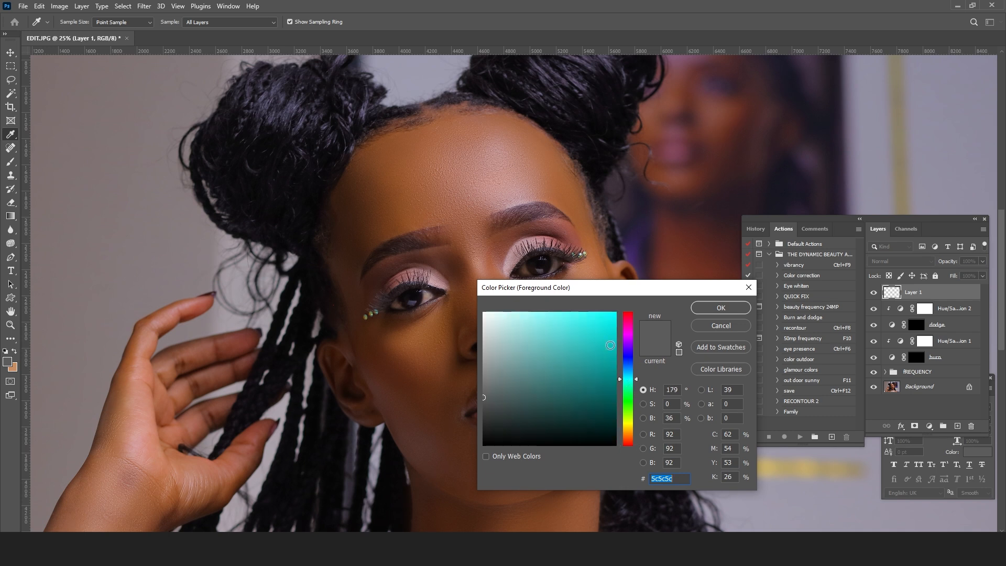
pyautogui.click(608, 319)
pyautogui.moveTo(609, 319)
pyautogui.mouseDown()
pyautogui.moveTo(616, 367)
pyautogui.moveTo(613, 312)
pyautogui.mouseUp()
pyautogui.click(721, 308)
pyautogui.press('b')
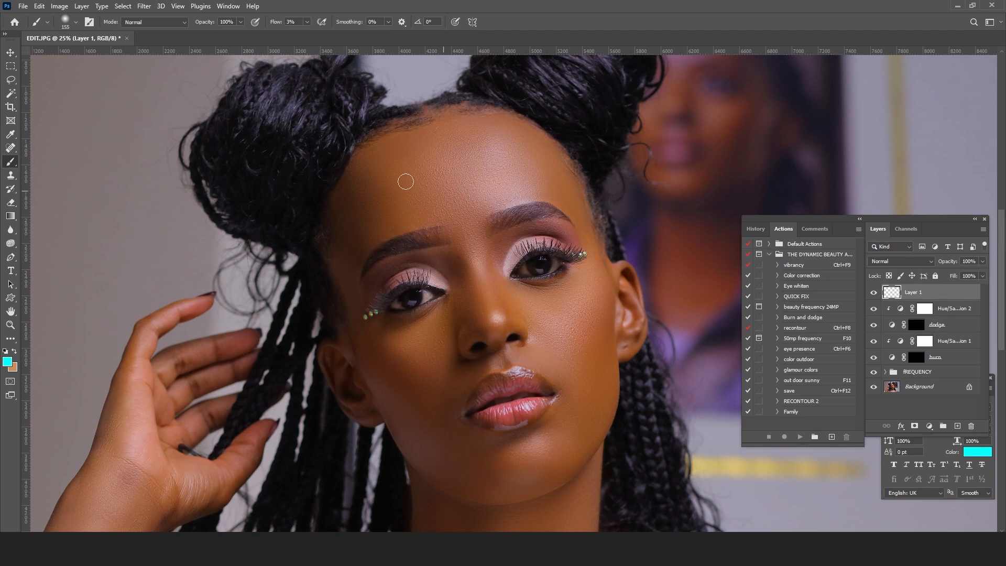
# Step: Raise the brush flow to 100% and outline the shadowed side of the face in cyan
pyautogui.moveTo(298, 134)
pyautogui.mouseDown()
pyautogui.moveTo(350, 160)
pyautogui.moveTo(426, 234)
pyautogui.mouseUp()
pyautogui.click(307, 23)
pyautogui.moveTo(306, 34); pyautogui.dragTo(356, 36)
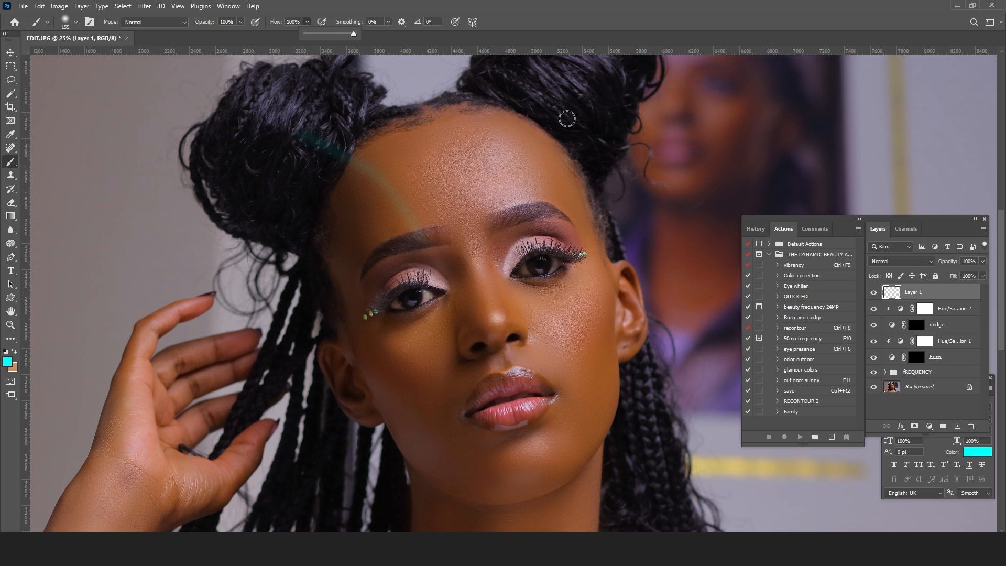
pyautogui.moveTo(315, 146)
pyautogui.mouseDown()
pyautogui.moveTo(474, 321)
pyautogui.moveTo(508, 450)
pyautogui.moveTo(375, 474)
pyautogui.moveTo(282, 313)
pyautogui.mouseUp()
pyautogui.moveTo(272, 262); pyautogui.dragTo(309, 140)
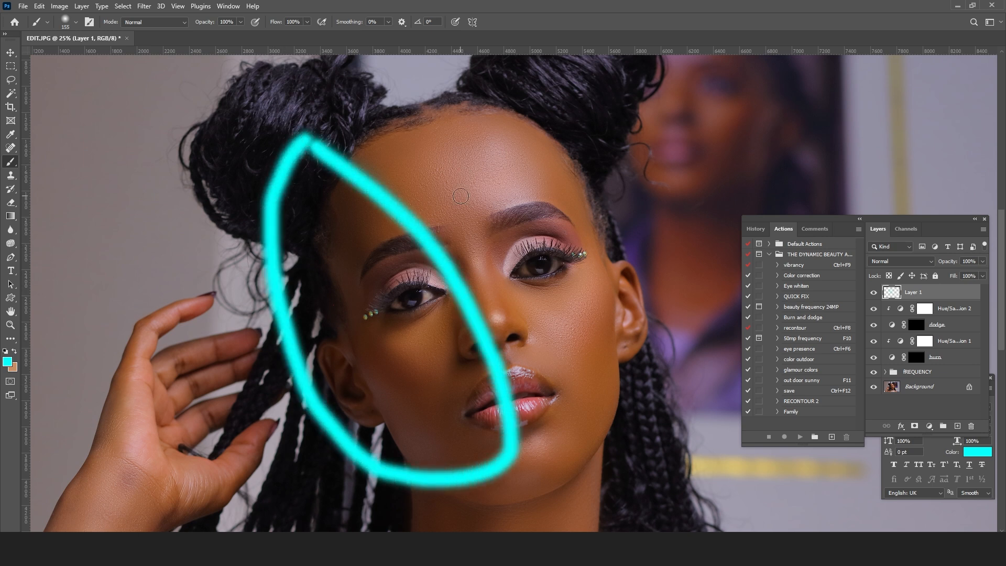
# Step: Set the foreground colour to bright yellow and outline the lit side of the face with it
pyautogui.rightClick(498, 146)
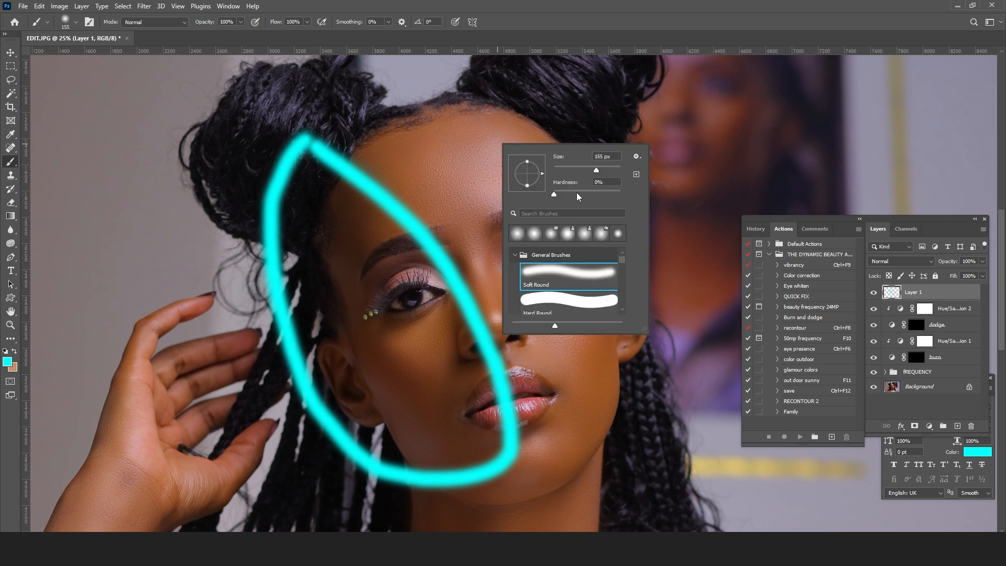
pyautogui.click(14, 351)
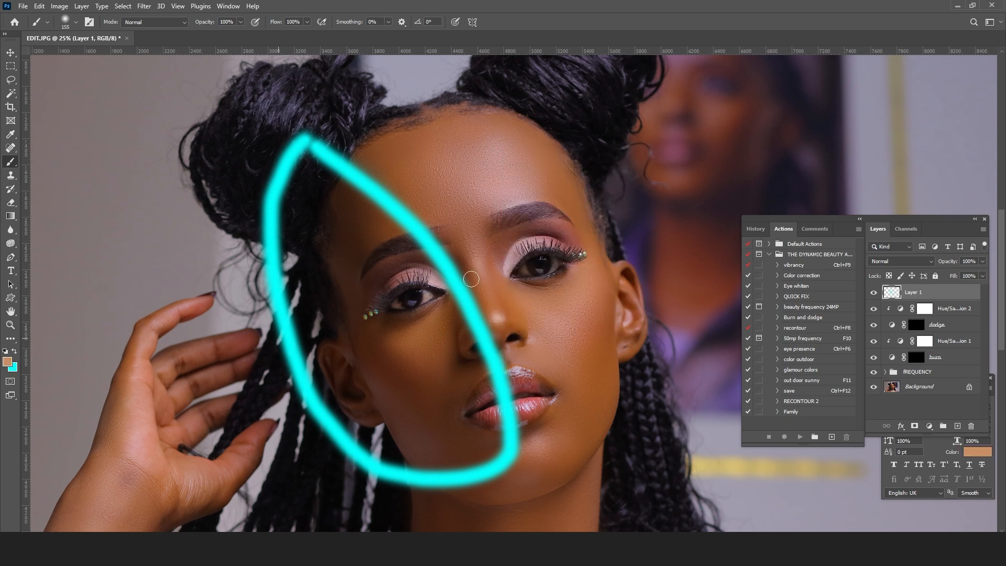
pyautogui.rightClick(552, 220)
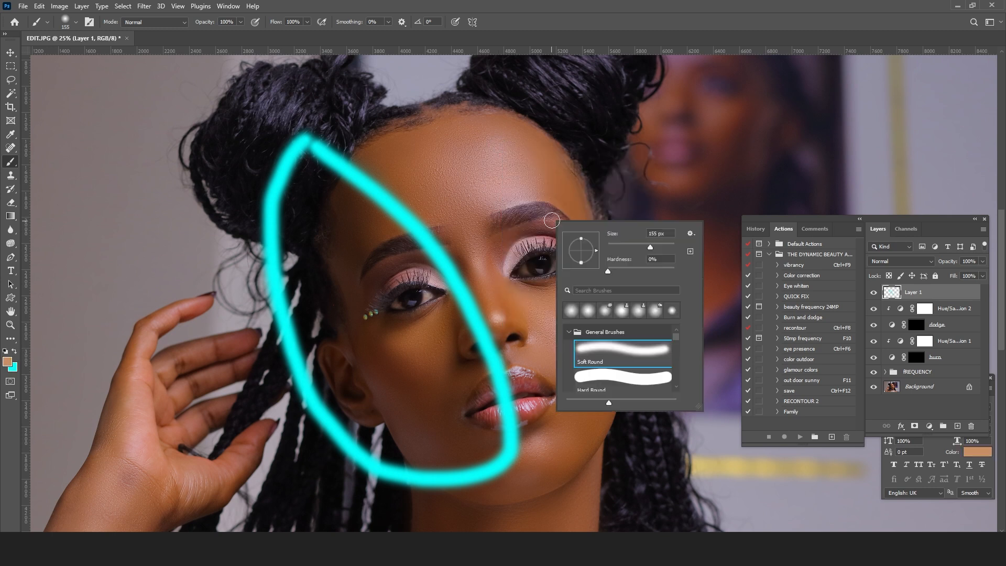
pyautogui.click(7, 362)
pyautogui.click(632, 427)
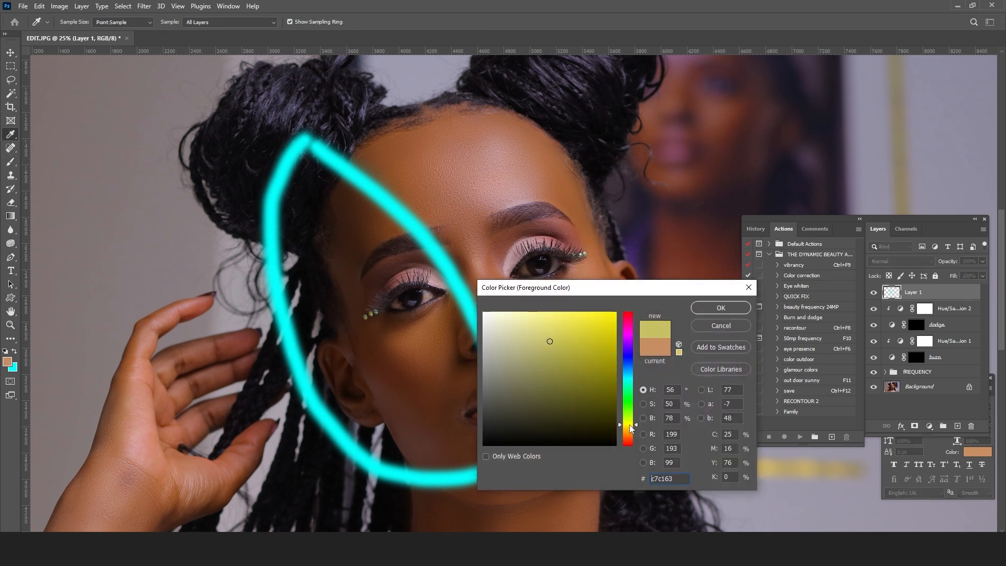
pyautogui.click(615, 316)
pyautogui.click(721, 308)
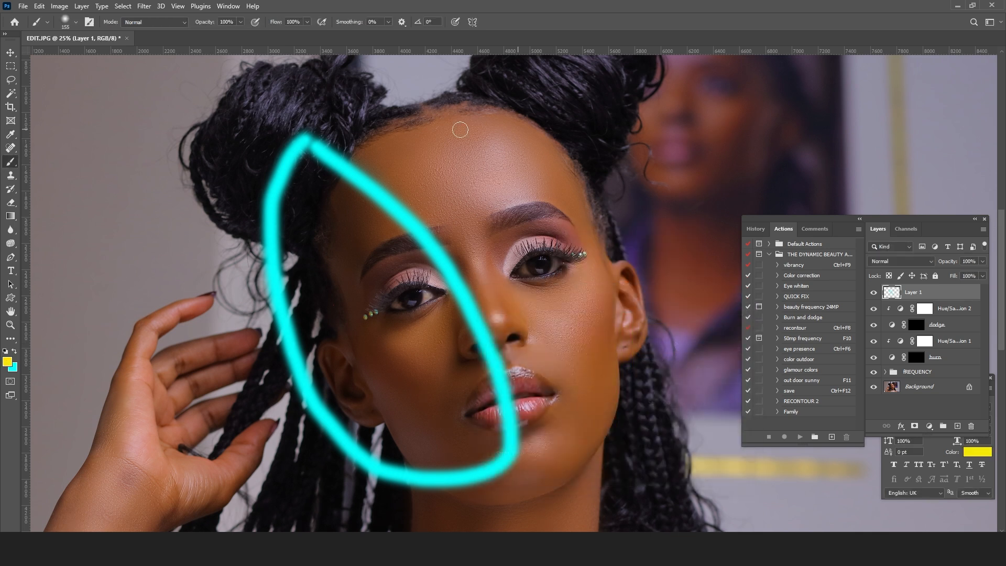
pyautogui.moveTo(410, 102)
pyautogui.mouseDown()
pyautogui.moveTo(407, 161)
pyautogui.moveTo(493, 311)
pyautogui.moveTo(556, 467)
pyautogui.moveTo(650, 526)
pyautogui.moveTo(716, 422)
pyautogui.moveTo(711, 255)
pyautogui.moveTo(684, 114)
pyautogui.moveTo(631, 91)
pyautogui.moveTo(472, 69)
pyautogui.moveTo(413, 107)
pyautogui.mouseUp()
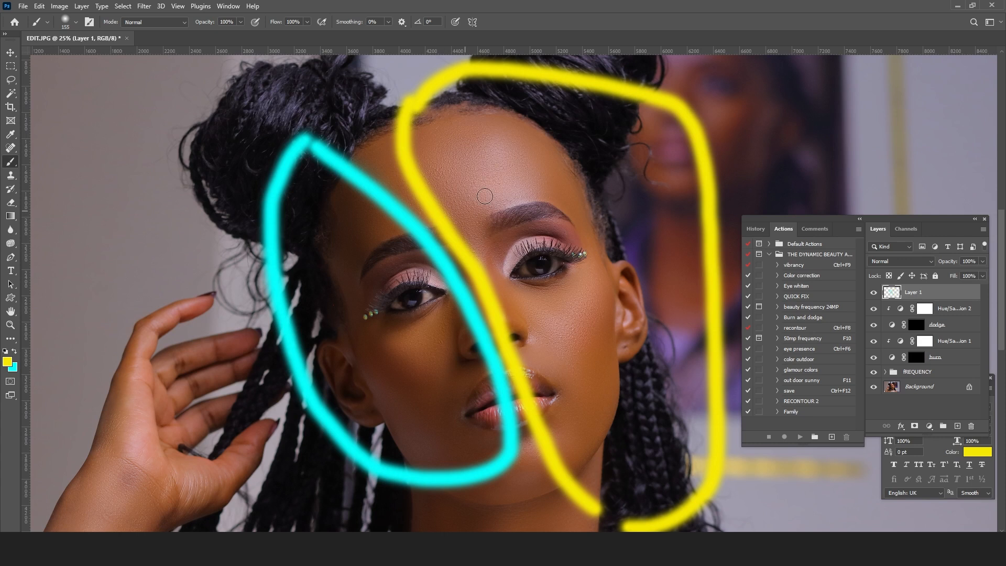
# Step: Sketch a yellow light source with short rays in the background beside the lit side of the face
pyautogui.scroll(-4, 490, 296)
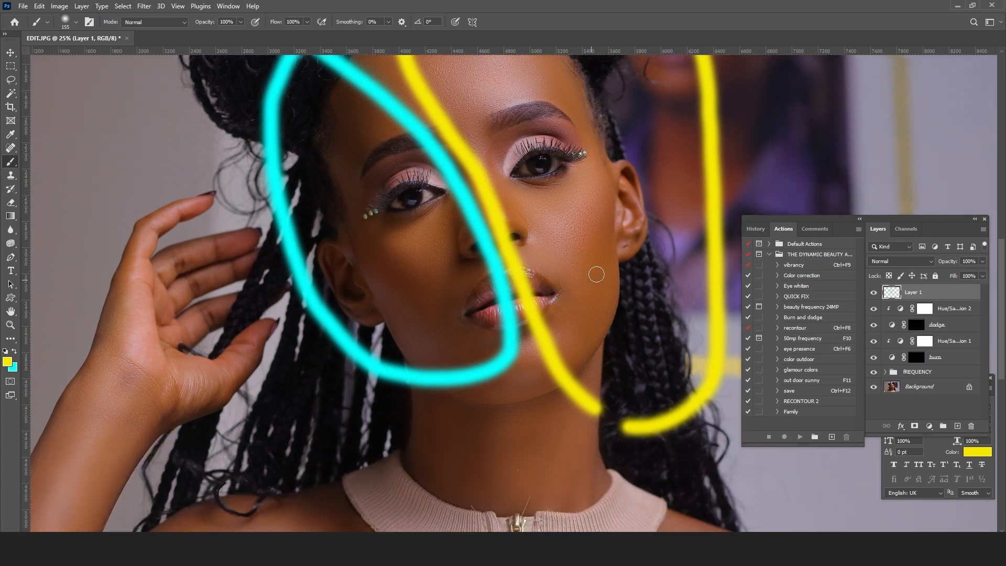
pyautogui.moveTo(864, 141); pyautogui.dragTo(926, 125)
pyautogui.moveTo(830, 117)
pyautogui.mouseDown()
pyautogui.moveTo(768, 168)
pyautogui.moveTo(914, 196)
pyautogui.mouseUp()
pyautogui.moveTo(764, 62); pyautogui.dragTo(771, 60)
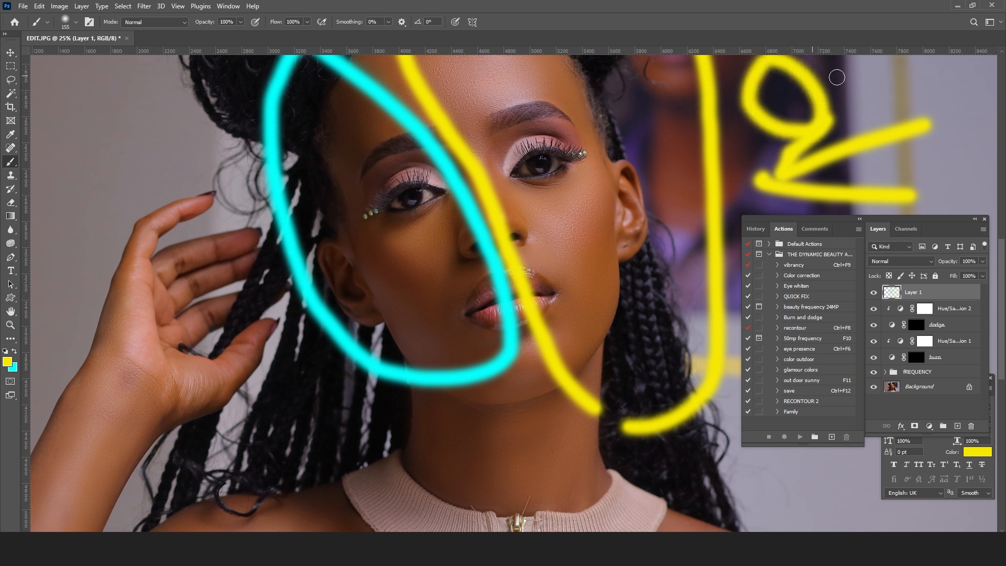
pyautogui.moveTo(847, 77); pyautogui.dragTo(872, 63)
pyautogui.moveTo(753, 158); pyautogui.dragTo(746, 171)
pyautogui.moveTo(731, 138); pyautogui.dragTo(698, 145)
pyautogui.moveTo(719, 95); pyautogui.dragTo(693, 81)
pyautogui.moveTo(857, 83)
pyautogui.mouseDown()
pyautogui.moveTo(873, 90)
pyautogui.moveTo(860, 128)
pyautogui.mouseUp()
# Step: Sample the cyan from the face outline and draw a crescent moon beside the shadowed side of the face
pyautogui.keyDown('alt'); pyautogui.click(469, 208); pyautogui.keyUp('alt')
pyautogui.moveTo(81, 111)
pyautogui.mouseDown()
pyautogui.moveTo(157, 175)
pyautogui.moveTo(178, 159)
pyautogui.mouseUp()
pyautogui.moveTo(80, 132)
pyautogui.mouseDown()
pyautogui.moveTo(79, 84)
pyautogui.moveTo(95, 113)
pyautogui.moveTo(155, 124)
pyautogui.moveTo(201, 88)
pyautogui.moveTo(137, 178)
pyautogui.mouseUp()
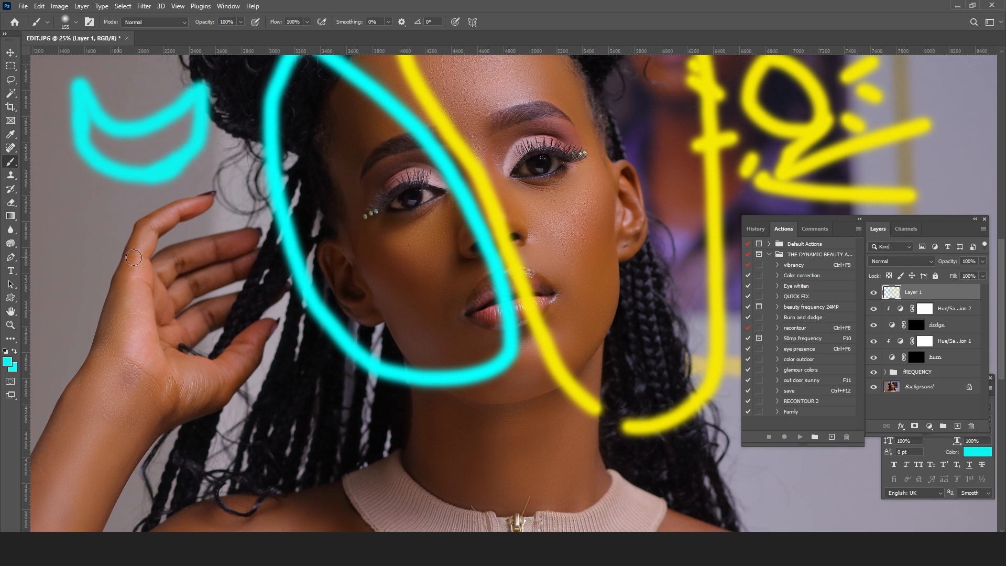
# Step: Undo the crescent moon, the light source sketch and both face outlines on the guide layer
pyautogui.moveTo(533, 315); pyautogui.dragTo(533, 334)
pyautogui.scroll(-2, 469, 258)
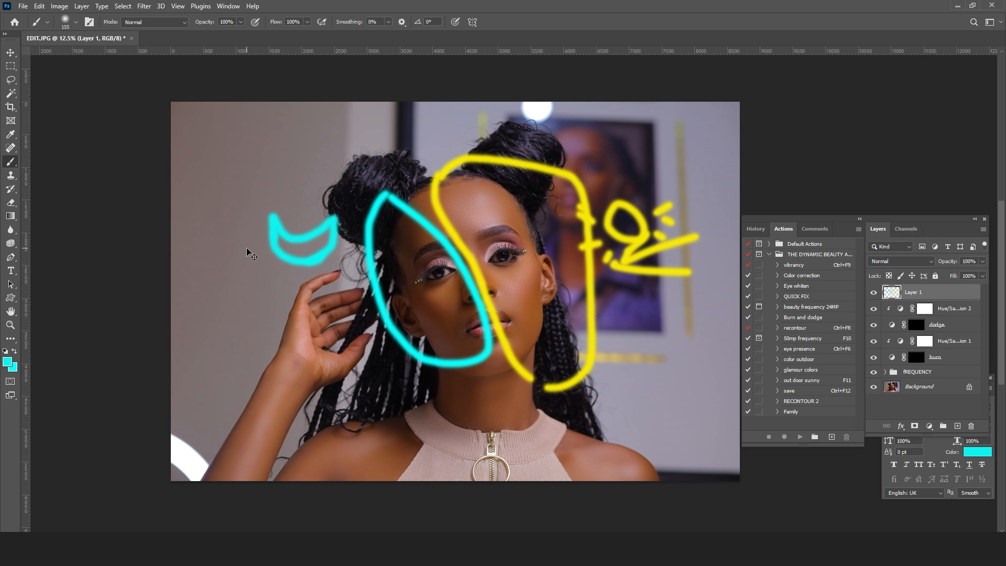
pyautogui.hotkey('ctrl', 'z')
pyautogui.hotkey('ctrl', 'z')
pyautogui.hotkey('ctrl', 'z')
pyautogui.hotkey('ctrl', 'z')
pyautogui.hotkey('ctrl', 'z')
pyautogui.hotkey('ctrl', 'z')
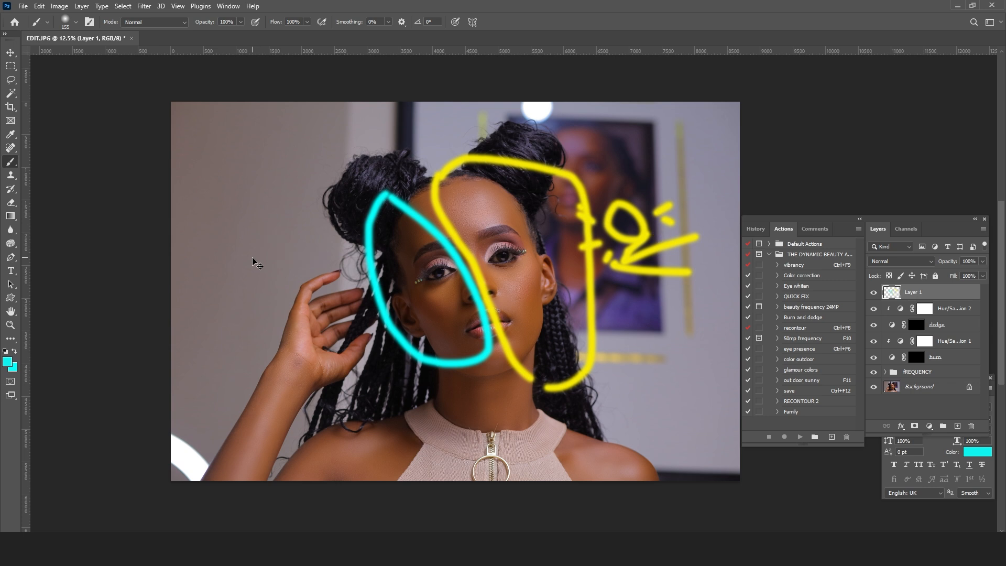
pyautogui.hotkey('ctrl', 'z')
pyautogui.hotkey('ctrl', 'z')
pyautogui.hotkey('ctrl', 'z')
pyautogui.hotkey('ctrl', 'z')
pyautogui.hotkey('ctrl', 'z')
pyautogui.hotkey('ctrl', 'z')
pyautogui.hotkey('ctrl', 'z')
pyautogui.hotkey('ctrl', 'z')
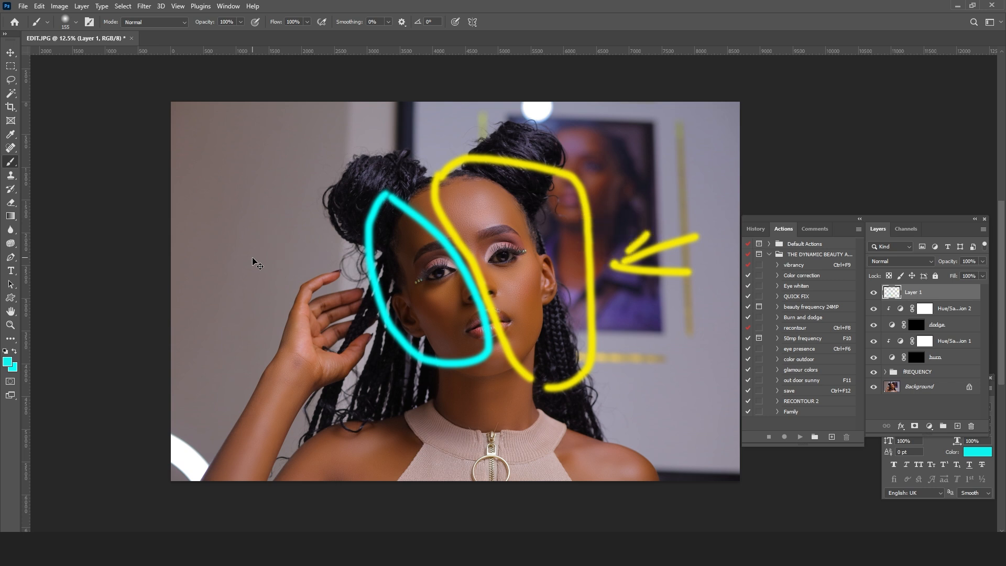
pyautogui.hotkey('ctrl', 'z')
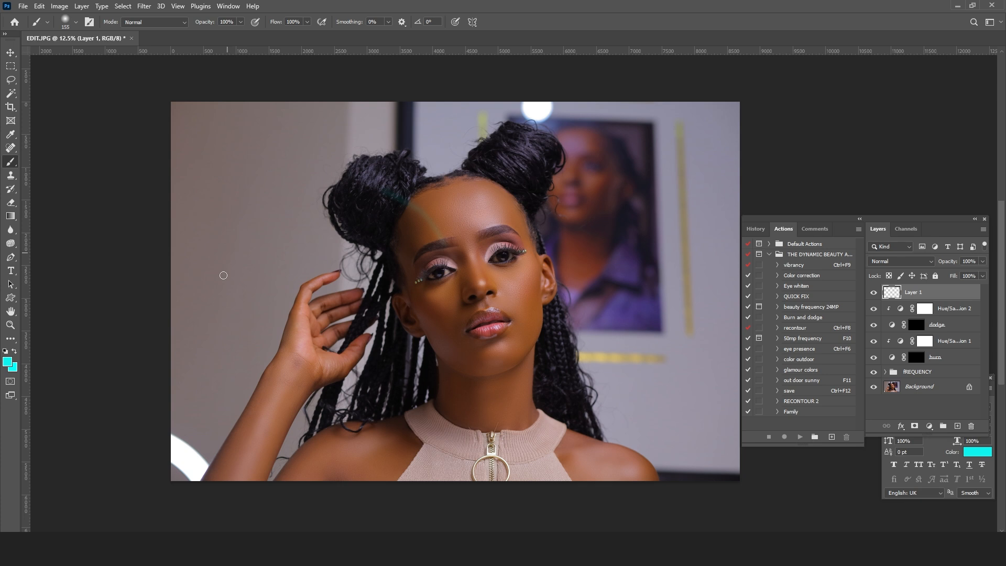
# Step: Dab cyan marks along the hairline, from the shadowed temple across the top of the forehead to the lit side
pyautogui.click(11, 325)
pyautogui.click(439, 256)
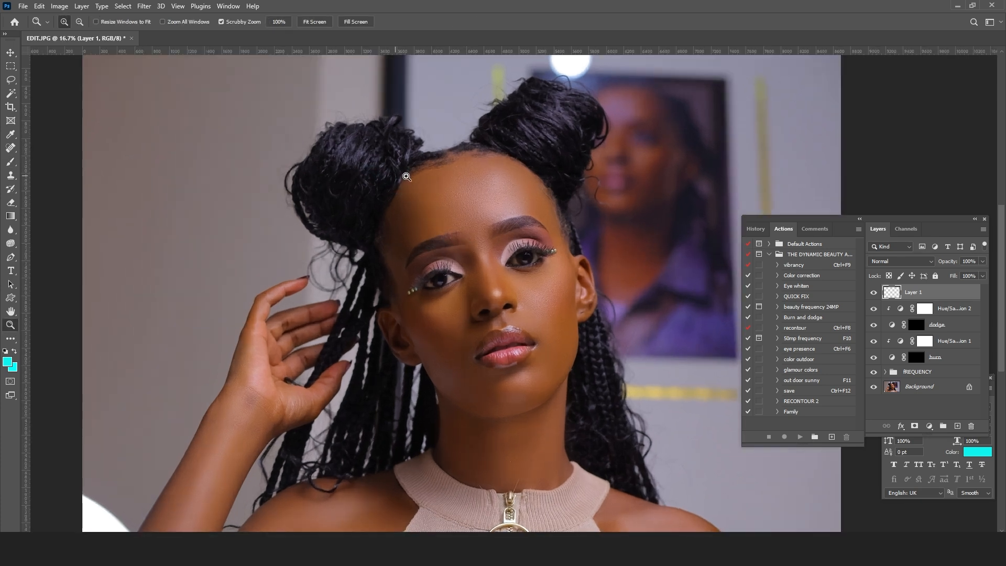
pyautogui.moveTo(406, 176); pyautogui.dragTo(505, 223)
pyautogui.click(506, 223)
pyautogui.press('b')
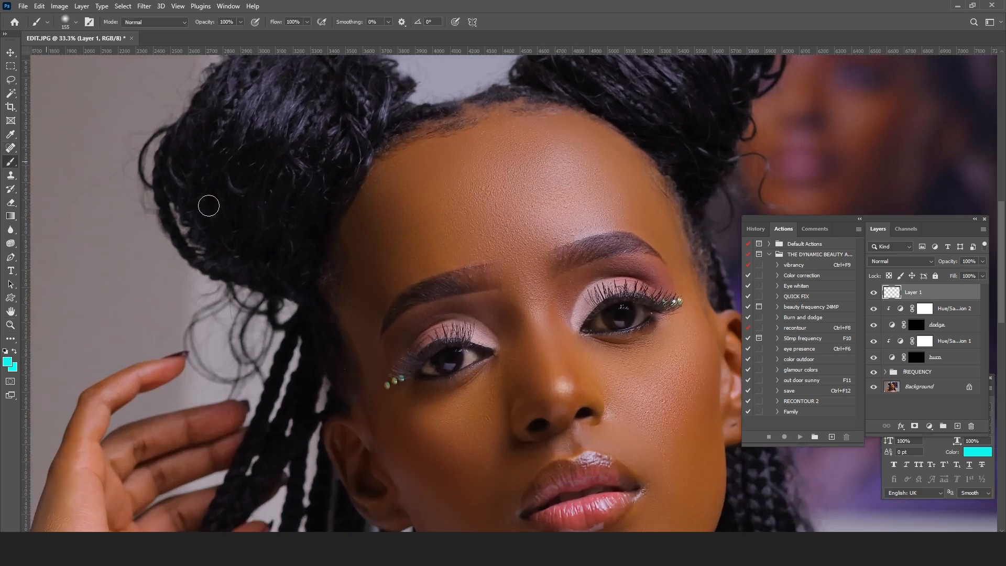
pyautogui.moveTo(337, 211); pyautogui.dragTo(349, 222)
pyautogui.moveTo(355, 187); pyautogui.dragTo(364, 196)
pyautogui.moveTo(369, 146)
pyautogui.mouseDown()
pyautogui.moveTo(400, 145)
pyautogui.moveTo(416, 120)
pyautogui.mouseUp()
pyautogui.click(466, 97)
pyautogui.click(513, 94)
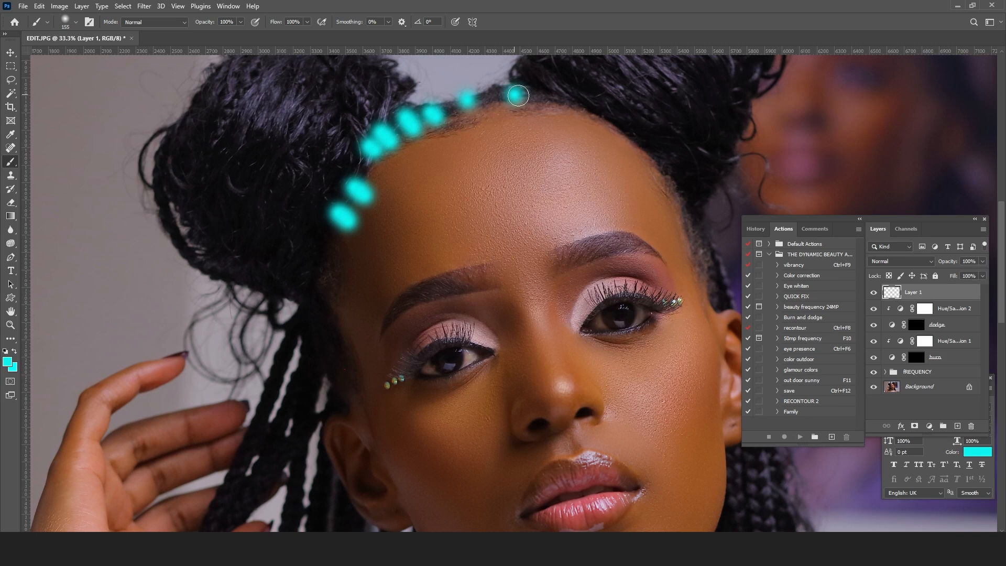
pyautogui.click(560, 95)
pyautogui.click(606, 110)
pyautogui.click(649, 131)
# Step: Paint diagonal cyan strokes down the shadowed temple and the side of the face to the ear
pyautogui.moveTo(350, 178); pyautogui.dragTo(393, 233)
pyautogui.moveTo(303, 227)
pyautogui.mouseDown()
pyautogui.moveTo(370, 281)
pyautogui.moveTo(379, 393)
pyautogui.moveTo(369, 431)
pyautogui.mouseUp()
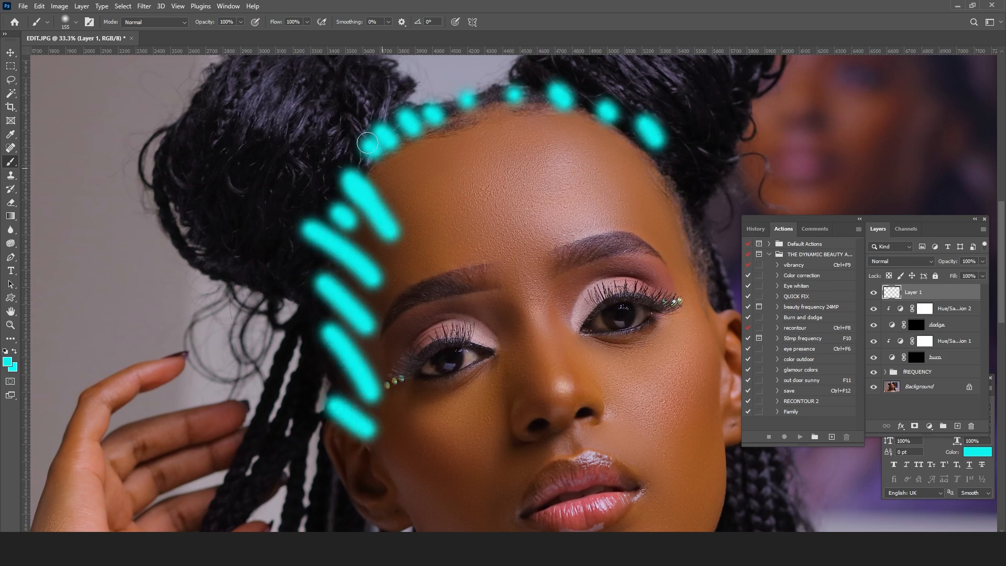
pyautogui.moveTo(373, 158); pyautogui.dragTo(400, 189)
pyautogui.click(330, 248)
pyautogui.click(325, 367)
pyautogui.moveTo(343, 397)
pyautogui.mouseDown()
pyautogui.moveTo(280, 184)
pyautogui.moveTo(313, 158)
pyautogui.mouseUp()
# Step: Continue the cyan marks along the jawline and chin and up the lit edge of the face
pyautogui.moveTo(335, 215)
pyautogui.mouseDown()
pyautogui.moveTo(391, 293)
pyautogui.moveTo(484, 316)
pyautogui.mouseUp()
pyautogui.click(423, 309)
pyautogui.moveTo(528, 300); pyautogui.dragTo(554, 289)
pyautogui.moveTo(597, 247); pyautogui.dragTo(631, 207)
pyautogui.click(633, 219)
pyautogui.moveTo(637, 155)
pyautogui.mouseDown()
pyautogui.moveTo(633, 131)
pyautogui.moveTo(637, 303)
pyautogui.mouseUp()
pyautogui.click(630, 109)
pyautogui.moveTo(647, 439); pyautogui.dragTo(645, 425)
pyautogui.moveTo(608, 323); pyautogui.dragTo(582, 271)
pyautogui.moveTo(617, 326); pyautogui.dragTo(560, 186)
pyautogui.click(572, 226)
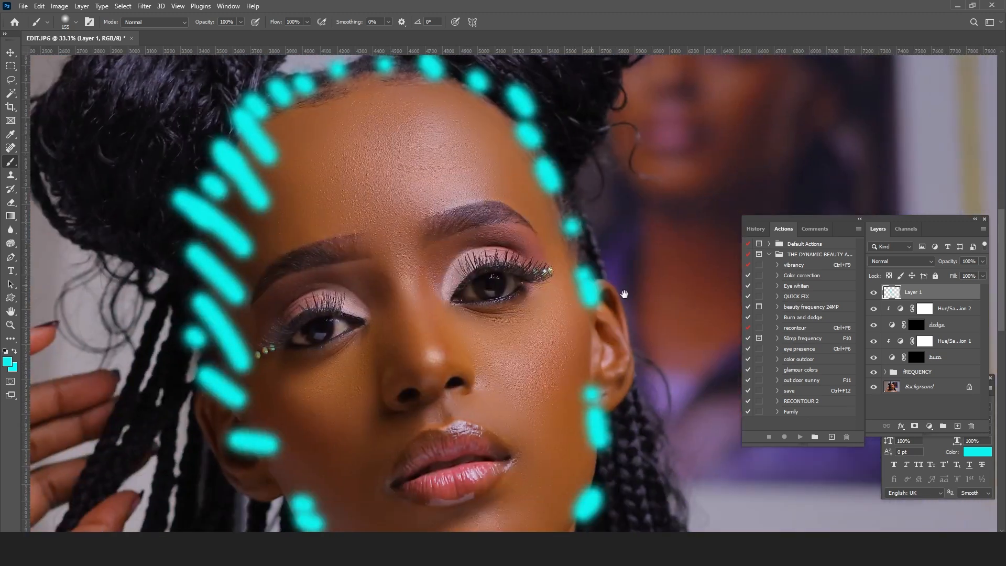
pyautogui.moveTo(625, 298); pyautogui.dragTo(625, 248)
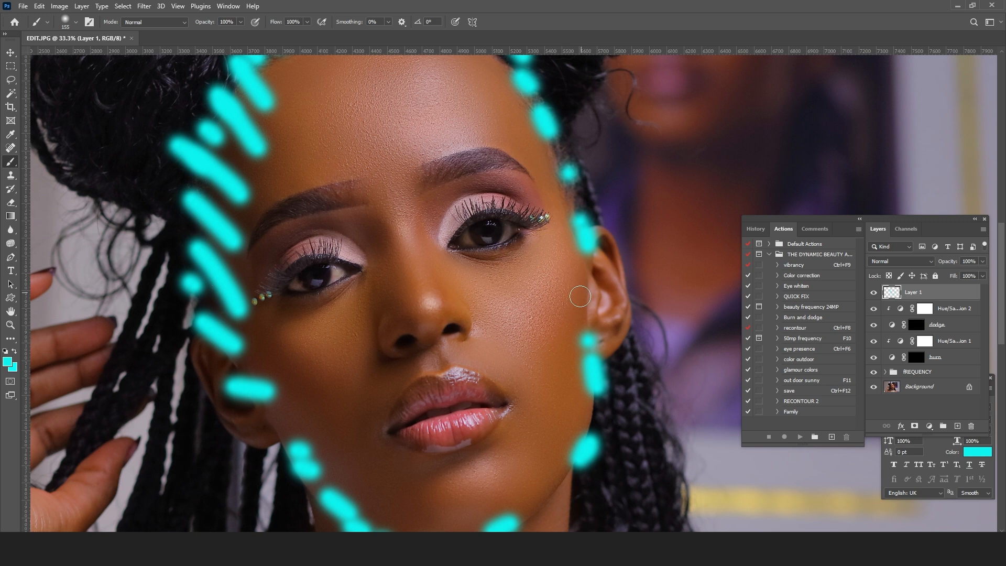
# Step: Paint cyan contour strokes beneath both cheekbones, slanting from the ears towards the mouth
pyautogui.moveTo(590, 287); pyautogui.dragTo(542, 421)
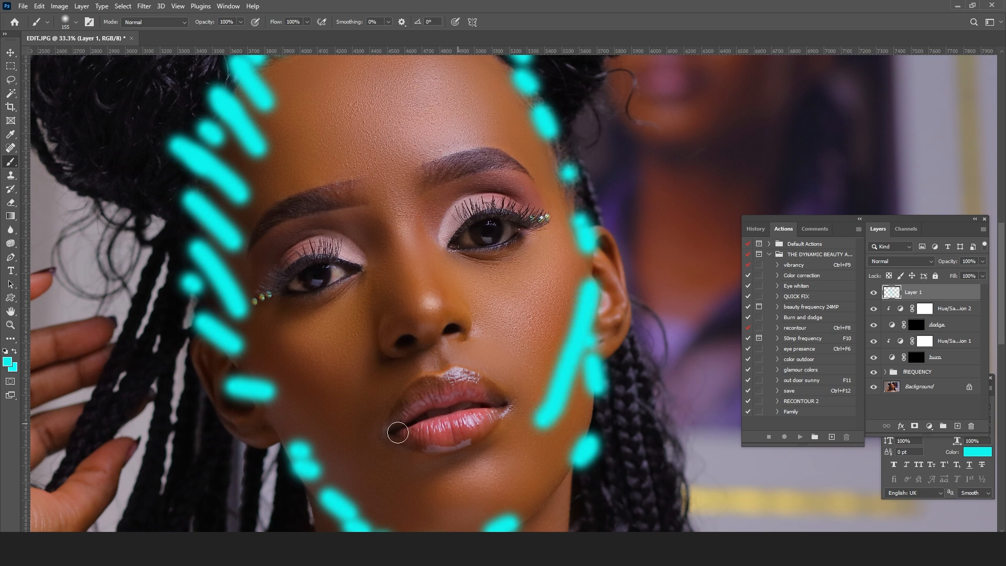
pyautogui.moveTo(220, 365)
pyautogui.mouseDown()
pyautogui.moveTo(324, 431)
pyautogui.moveTo(376, 447)
pyautogui.mouseUp()
pyautogui.moveTo(240, 345)
pyautogui.mouseDown()
pyautogui.moveTo(271, 399)
pyautogui.moveTo(275, 364)
pyautogui.moveTo(329, 426)
pyautogui.moveTo(333, 415)
pyautogui.moveTo(370, 434)
pyautogui.mouseUp()
pyautogui.moveTo(543, 368)
pyautogui.mouseDown()
pyautogui.moveTo(573, 294)
pyautogui.moveTo(583, 329)
pyautogui.mouseUp()
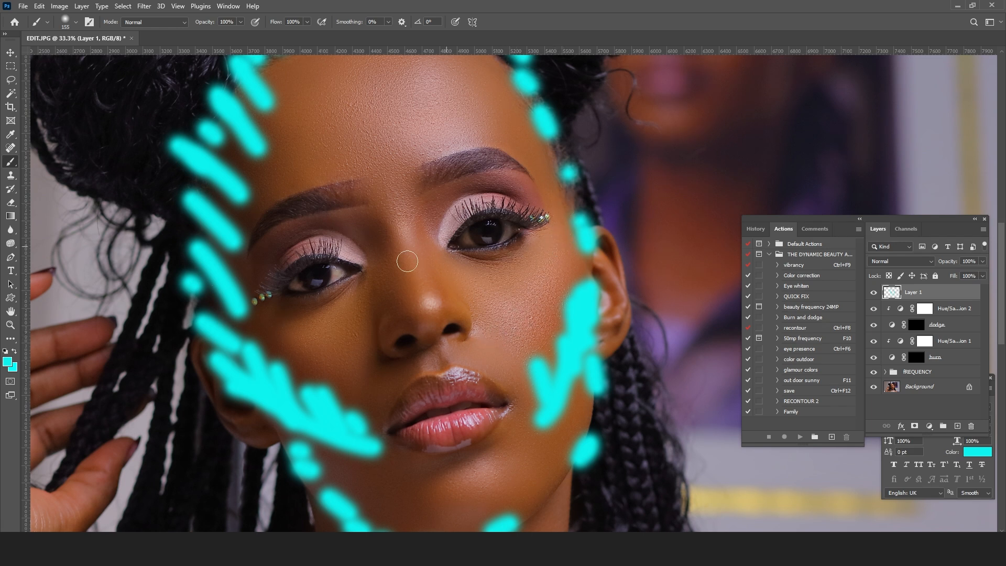
# Step: Mark both sides of the nose in cyan and paint cyan rings around both eyes
pyautogui.moveTo(372, 224)
pyautogui.mouseDown()
pyautogui.moveTo(384, 275)
pyautogui.moveTo(401, 303)
pyautogui.moveTo(374, 347)
pyautogui.mouseUp()
pyautogui.moveTo(427, 218)
pyautogui.mouseDown()
pyautogui.moveTo(433, 293)
pyautogui.moveTo(438, 281)
pyautogui.moveTo(451, 307)
pyautogui.mouseUp()
pyautogui.click(451, 307)
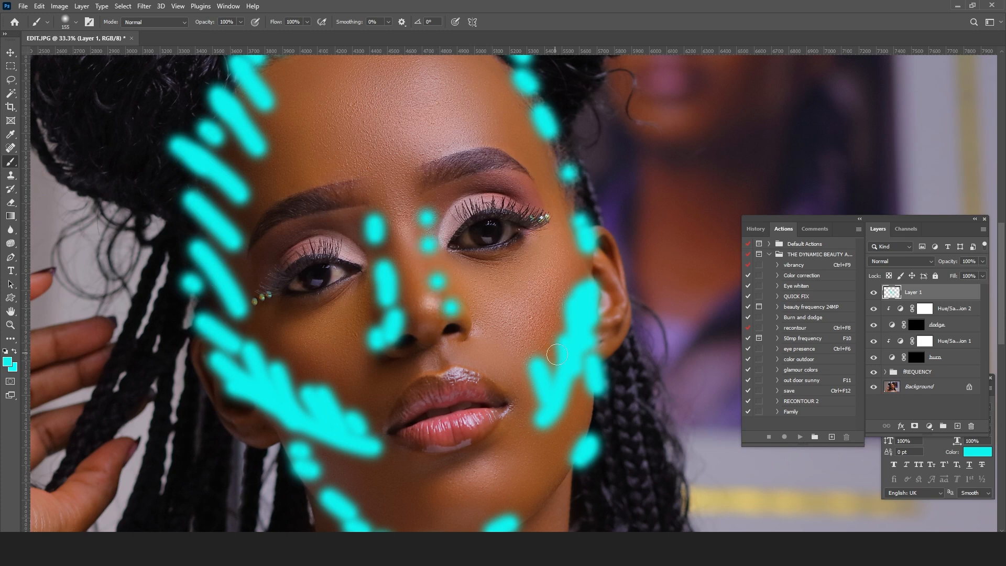
pyautogui.moveTo(362, 266)
pyautogui.mouseDown()
pyautogui.moveTo(285, 257)
pyautogui.moveTo(361, 268)
pyautogui.mouseUp()
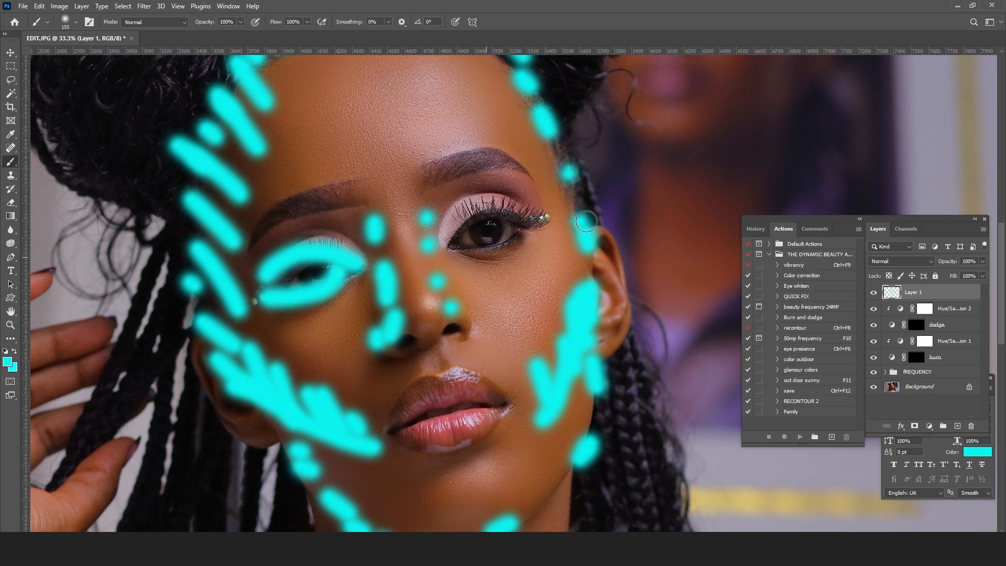
pyautogui.moveTo(451, 243)
pyautogui.mouseDown()
pyautogui.moveTo(534, 217)
pyautogui.moveTo(510, 255)
pyautogui.moveTo(452, 239)
pyautogui.mouseUp()
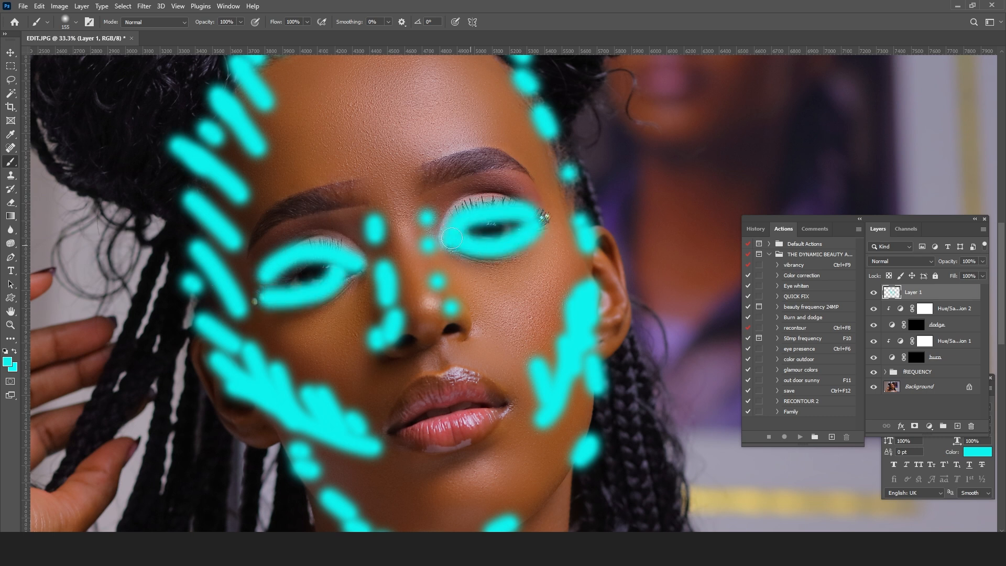
# Step: Add cyan marks below the lower lip, on the chin and down the shadowed side of the neck
pyautogui.scroll(-3, 455, 230)
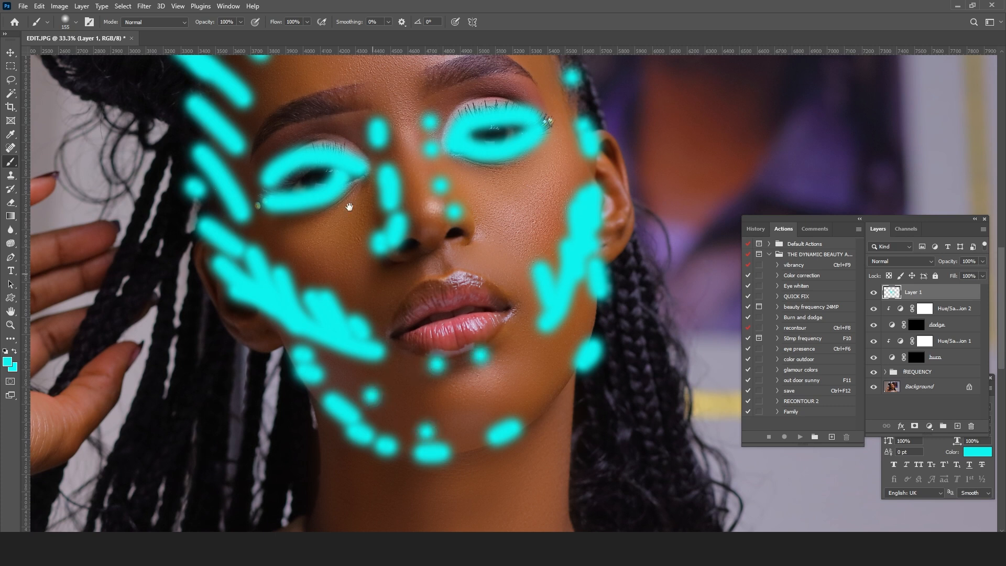
pyautogui.scroll(7, 362, 305)
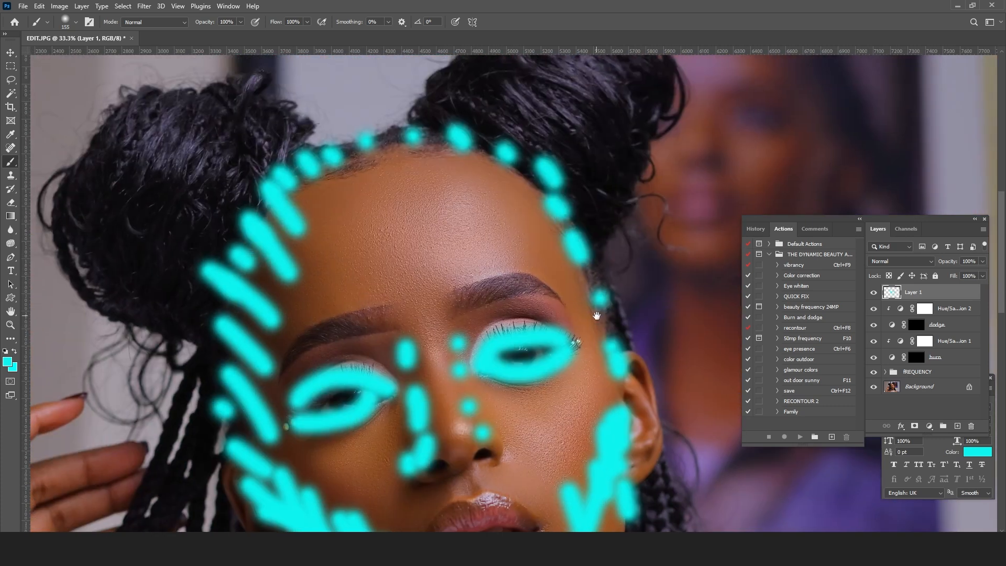
pyautogui.click(529, 313)
pyautogui.click(307, 369)
pyautogui.scroll(-3, 566, 201)
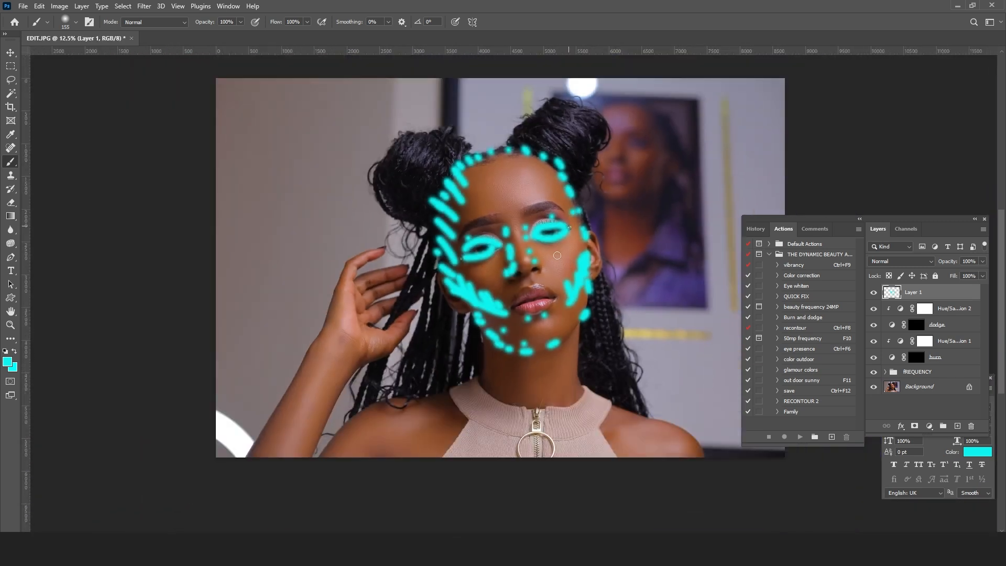
pyautogui.moveTo(493, 352)
pyautogui.mouseDown()
pyautogui.moveTo(534, 378)
pyautogui.moveTo(477, 380)
pyautogui.moveTo(504, 375)
pyautogui.moveTo(509, 395)
pyautogui.moveTo(494, 353)
pyautogui.moveTo(521, 394)
pyautogui.mouseUp()
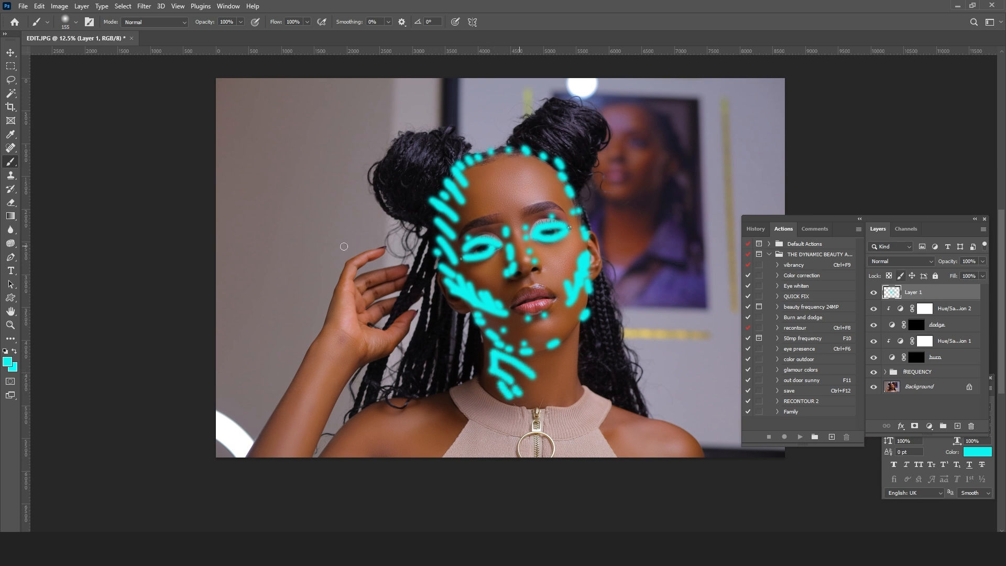
# Step: Set the foreground colour to yellow fcff00 and mark highlights on the forehead, nose bridge, lit cheek, chin and lit side of the neck
pyautogui.click(8, 361)
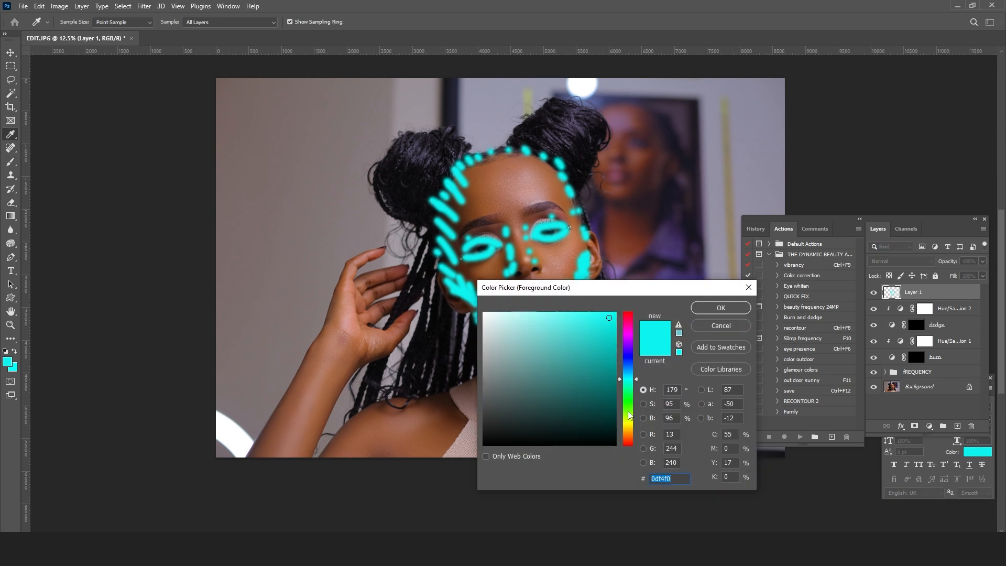
pyautogui.click(627, 423)
pyautogui.moveTo(611, 315); pyautogui.dragTo(648, 297)
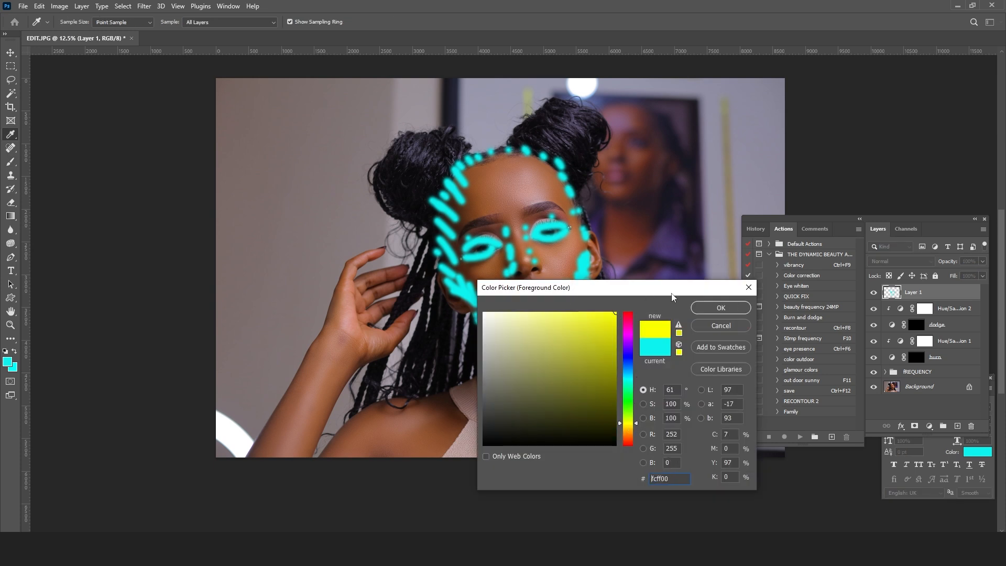
pyautogui.click(713, 308)
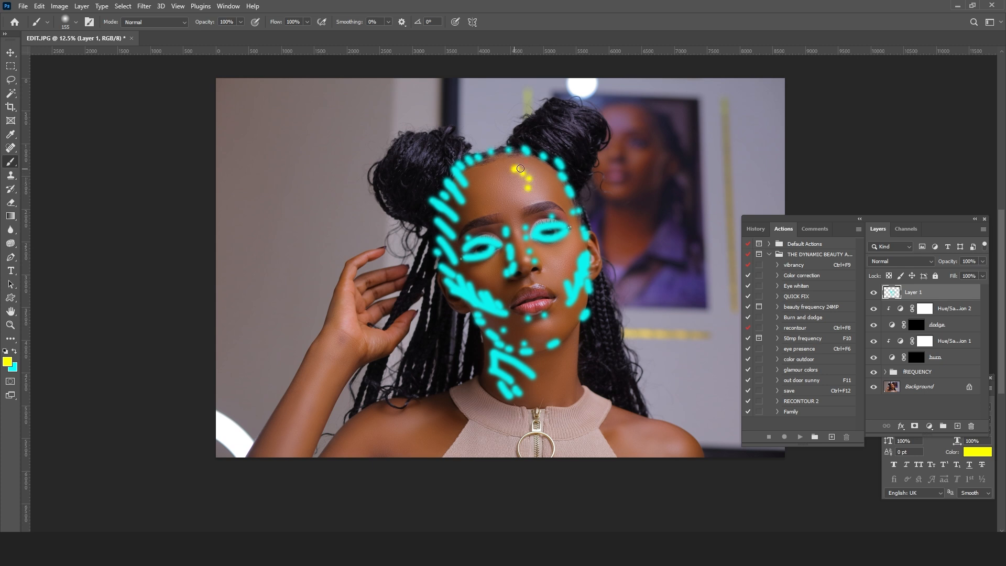
pyautogui.click(514, 194)
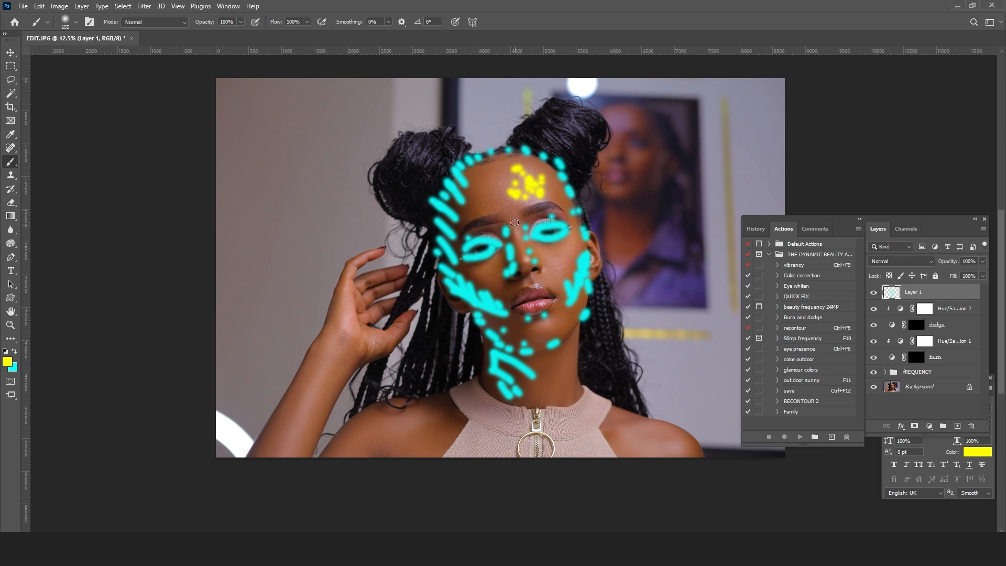
pyautogui.moveTo(514, 224); pyautogui.dragTo(523, 256)
pyautogui.moveTo(565, 251); pyautogui.dragTo(561, 261)
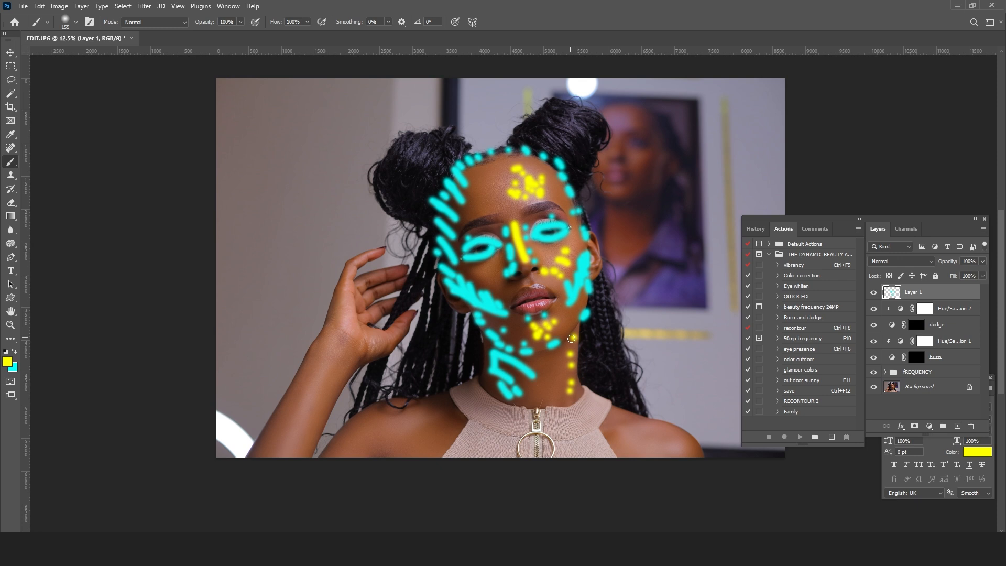
# Step: Dab yellow highlight marks on both shoulders and along the raised forearm up to the hand
pyautogui.moveTo(639, 435)
pyautogui.mouseDown()
pyautogui.moveTo(665, 440)
pyautogui.moveTo(669, 450)
pyautogui.moveTo(629, 454)
pyautogui.mouseUp()
pyautogui.moveTo(405, 404); pyautogui.dragTo(397, 419)
pyautogui.moveTo(382, 424); pyautogui.dragTo(375, 433)
pyautogui.moveTo(325, 359); pyautogui.dragTo(289, 438)
pyautogui.moveTo(297, 396); pyautogui.dragTo(270, 454)
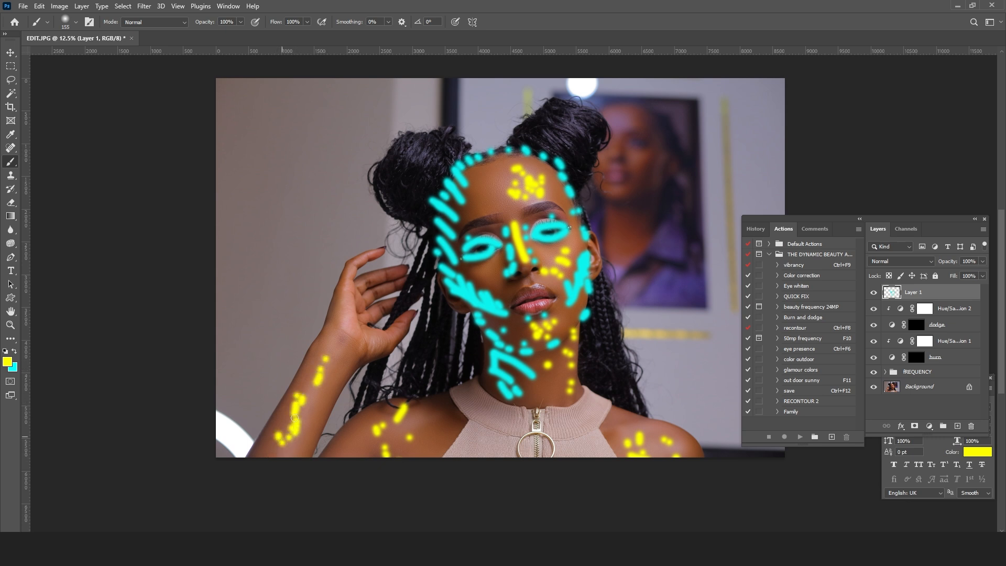
pyautogui.moveTo(336, 344); pyautogui.dragTo(354, 314)
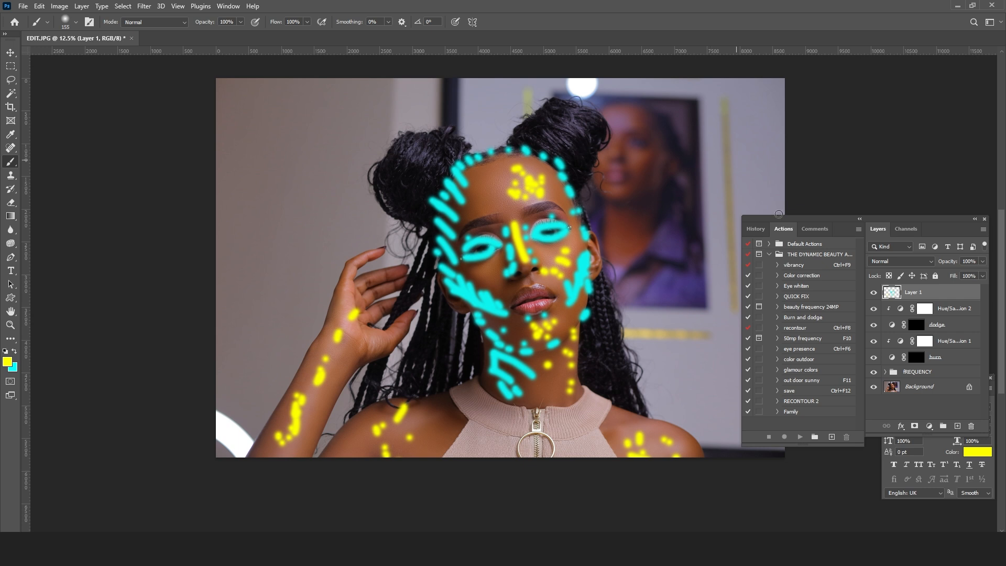
# Step: Delete the guide layer holding the cyan and yellow marks, and make the burn layer's mask active
pyautogui.click(872, 292)
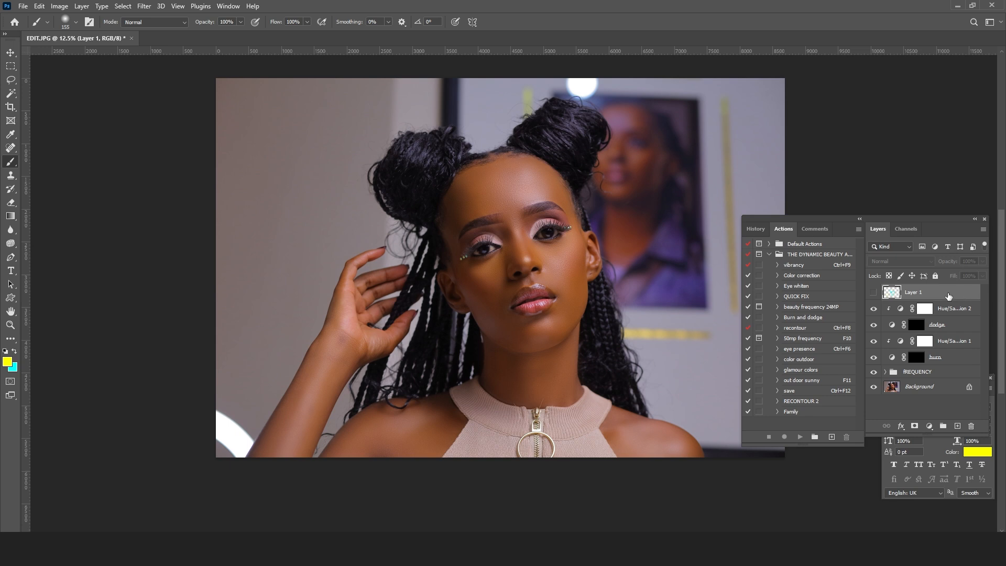
pyautogui.moveTo(964, 292); pyautogui.dragTo(971, 427)
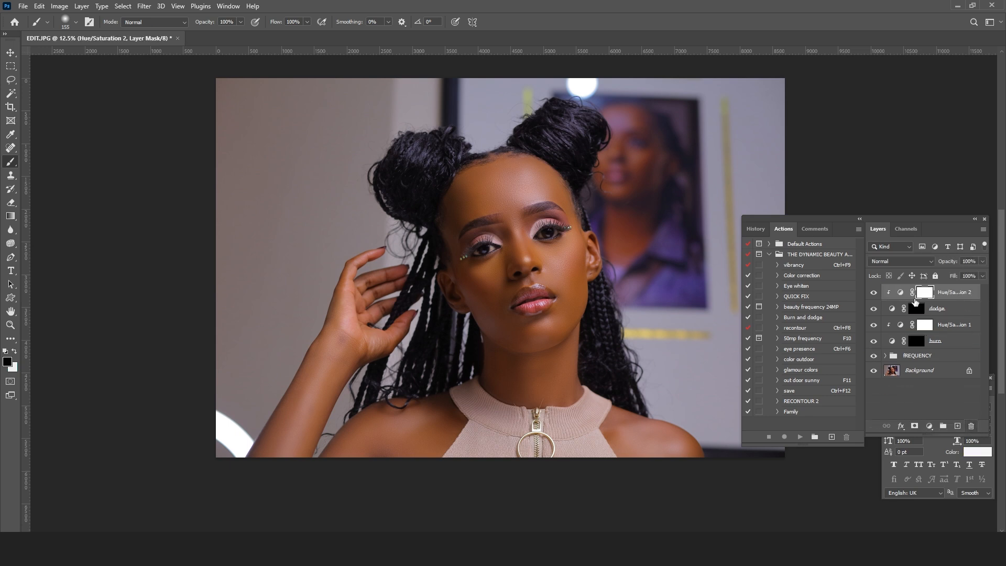
pyautogui.click(916, 343)
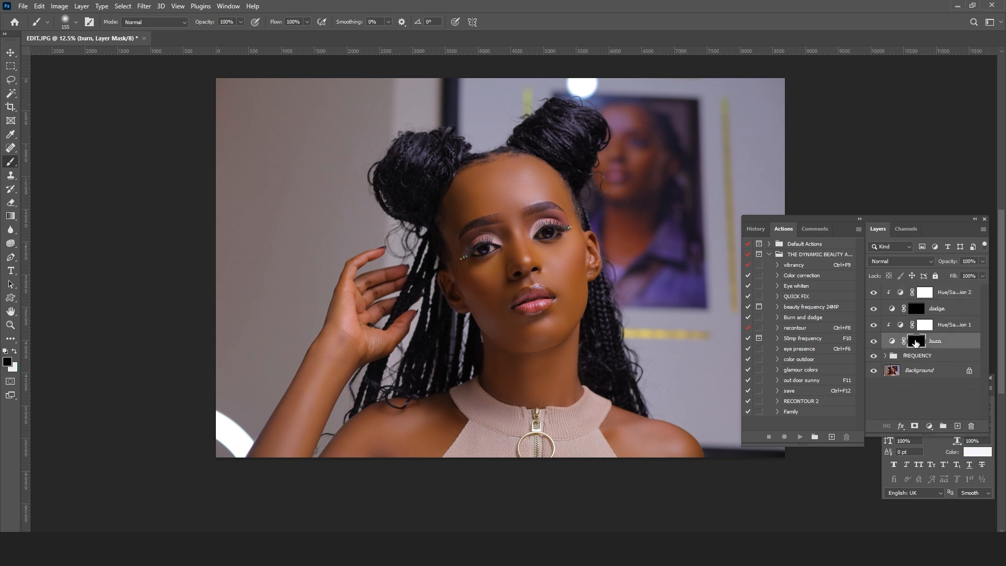
# Step: Prepare a brush of size 401 with 3% flow and a white foreground colour for painting the face on the burn mask
pyautogui.press('z')
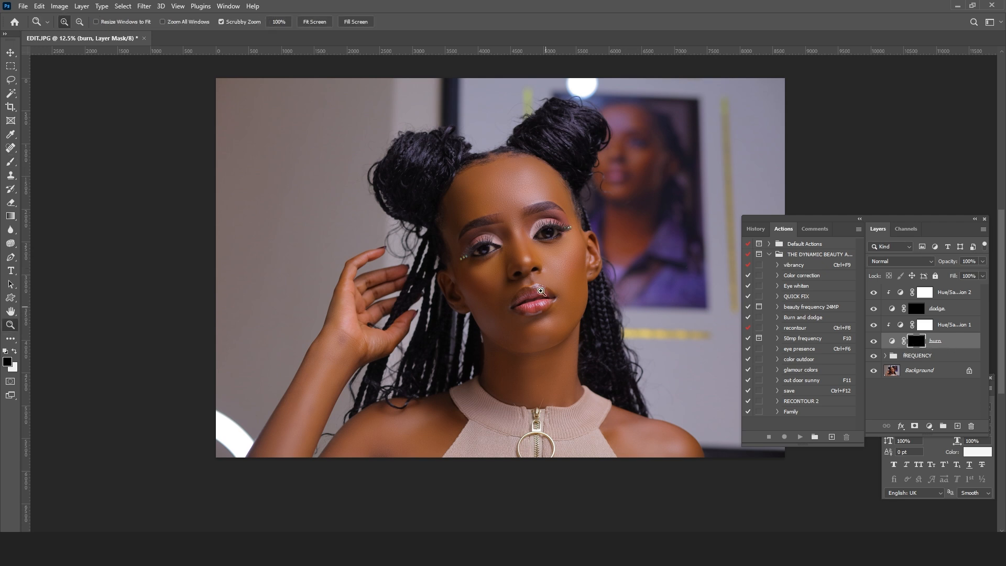
pyautogui.click(551, 264)
pyautogui.click(552, 266)
pyautogui.click(553, 266)
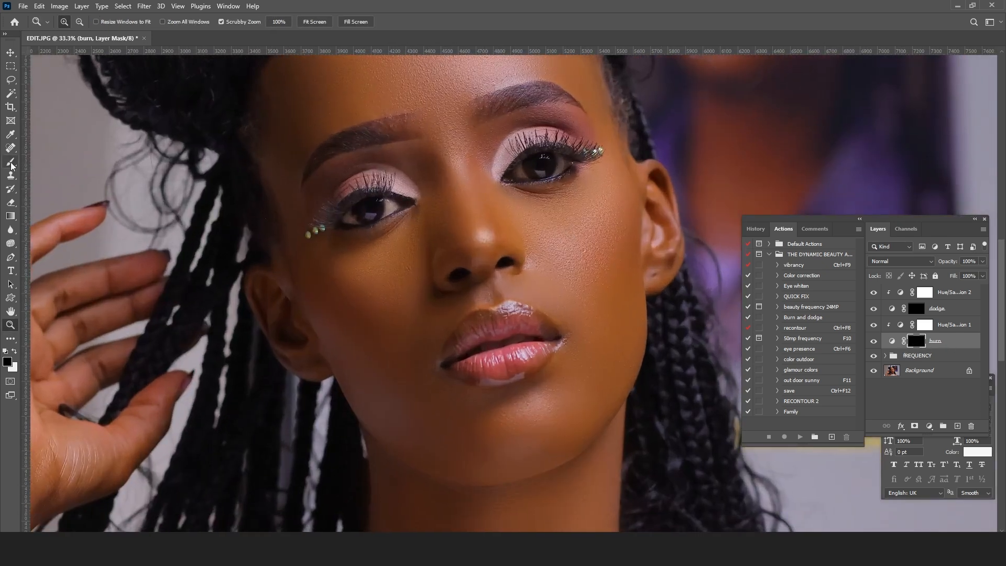
pyautogui.click(11, 164)
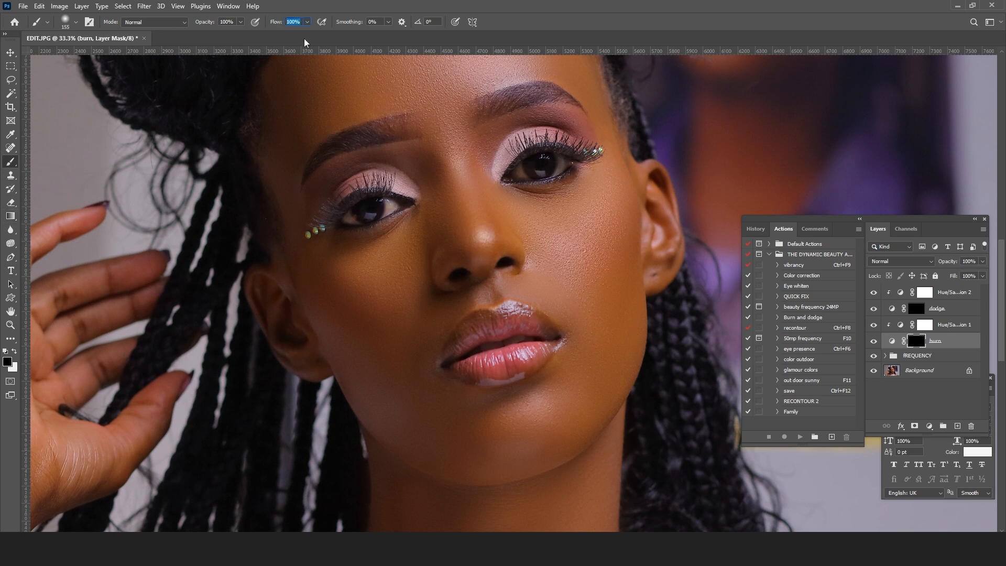
pyautogui.write('3')
pyautogui.rightClick(592, 241)
pyautogui.click(700, 263)
pyautogui.keyDown('alt'); pyautogui.click(666, 175); pyautogui.keyUp('alt')
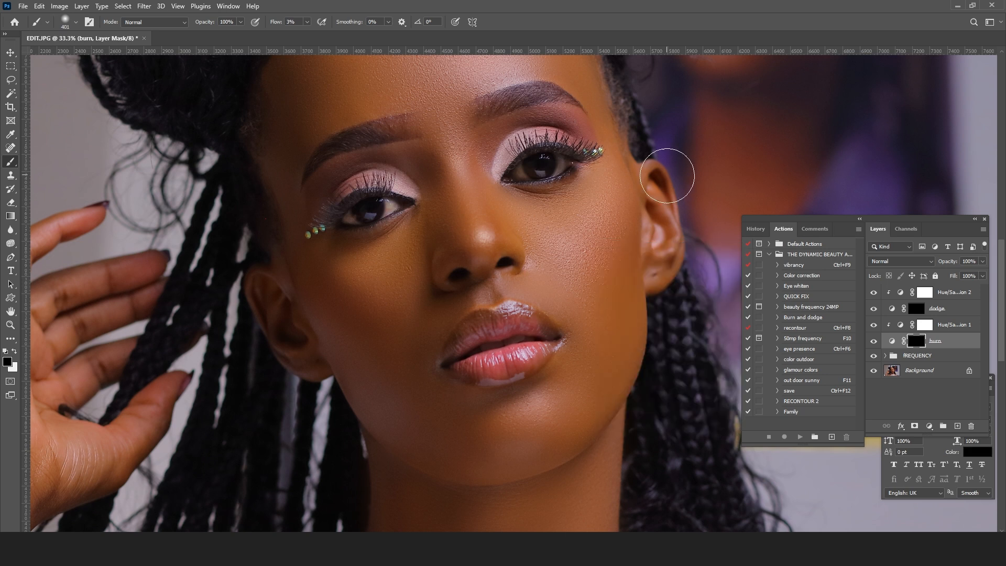
pyautogui.scroll(3, 618, 259)
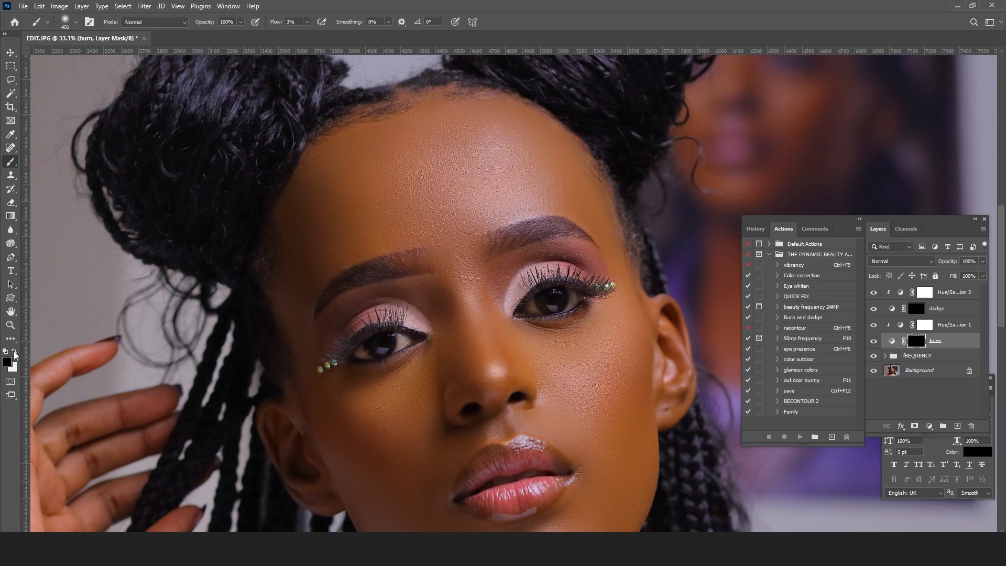
pyautogui.click(15, 353)
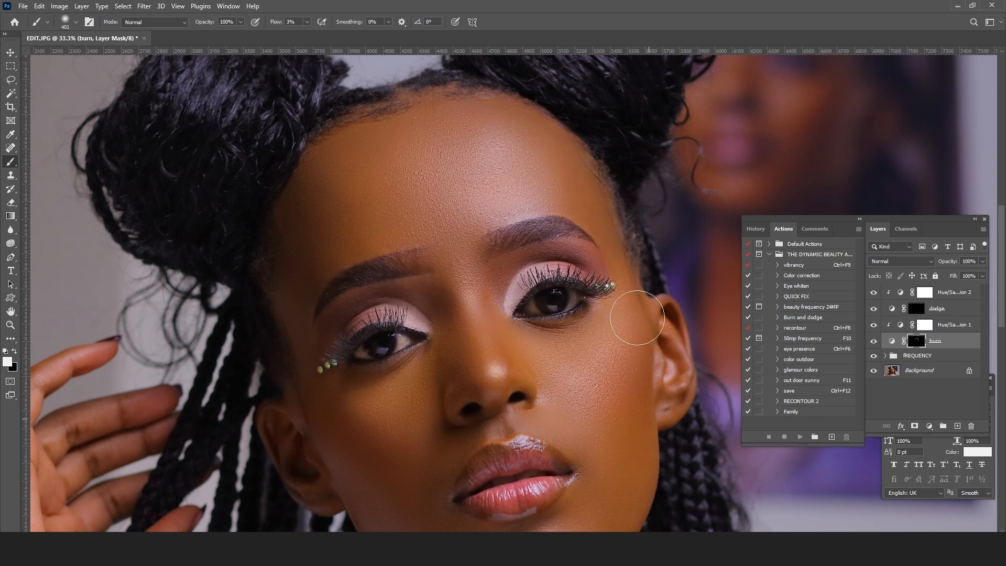
# Step: Burn the edges of the cheek, jaw and hairline on the burn mask with the 401 px brush
pyautogui.scroll(-3, 639, 518)
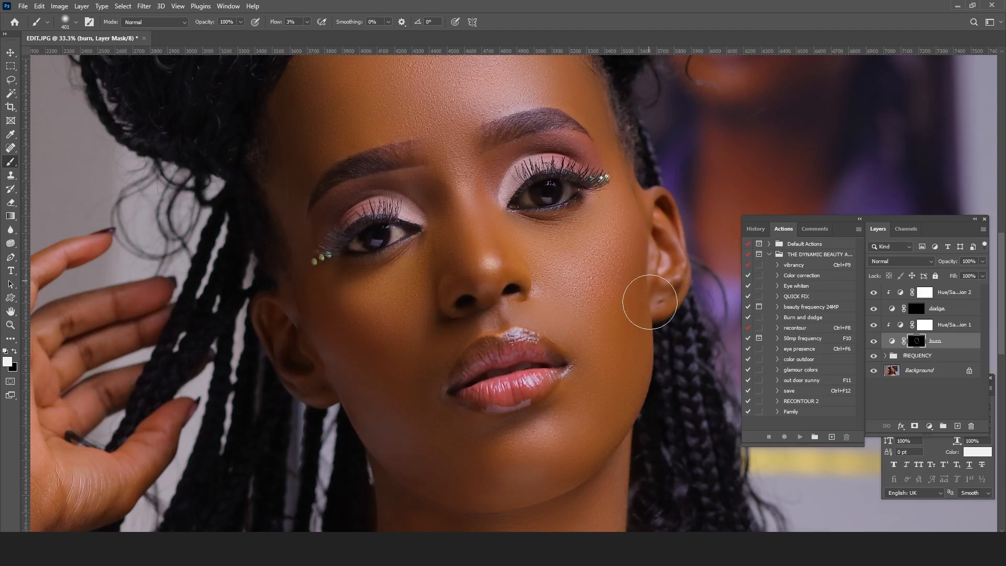
pyautogui.scroll(3, 650, 302)
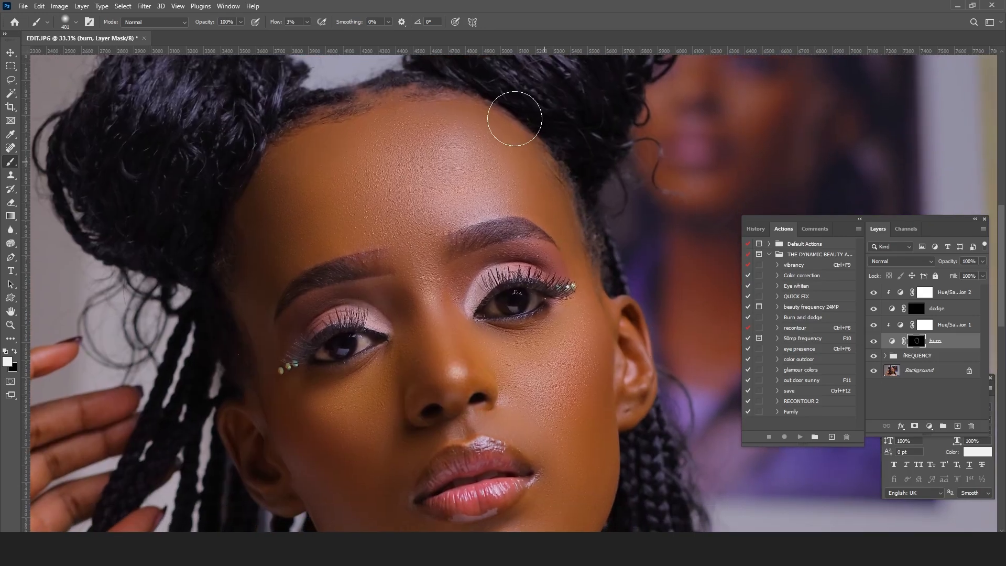
pyautogui.scroll(5, 514, 118)
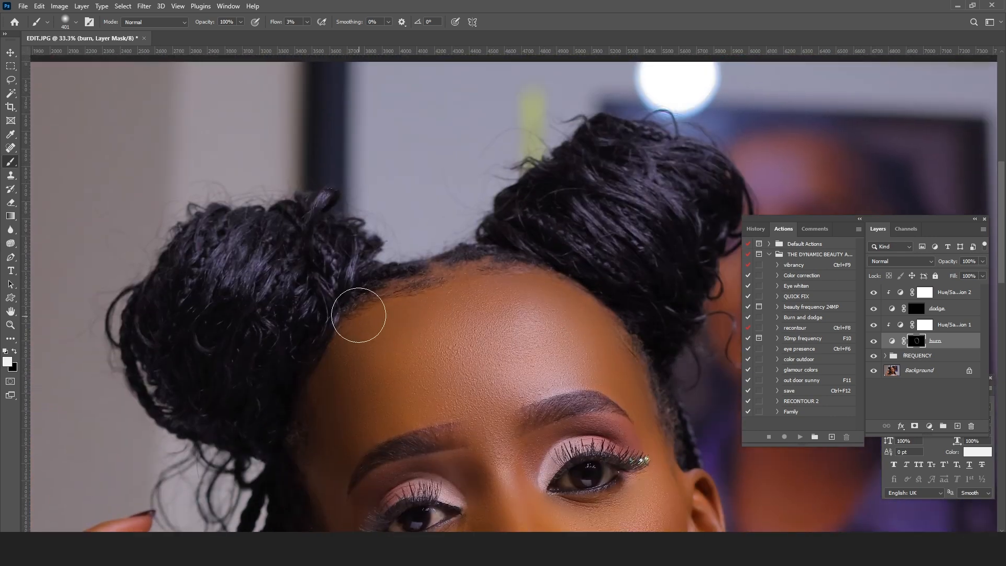
pyautogui.moveTo(391, 319); pyautogui.dragTo(382, 244)
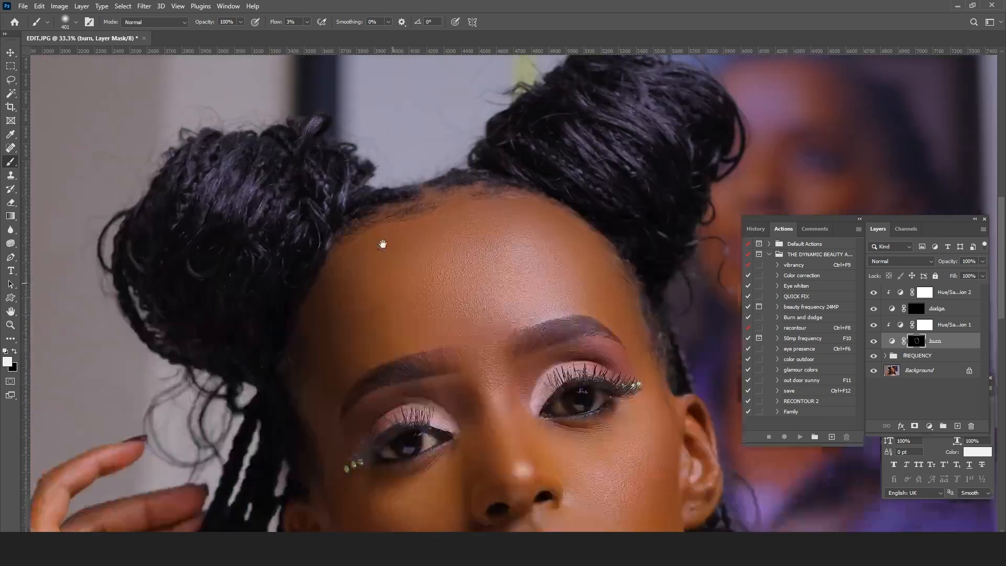
pyautogui.scroll(-6, 383, 244)
# Step: Resize the brush to 275 px and burn the forehead edges, temples and outer sides of the face
pyautogui.rightClick(401, 347)
pyautogui.click(500, 371)
pyautogui.rightClick(669, 290)
pyautogui.click(772, 316)
pyautogui.moveTo(668, 217)
pyautogui.mouseDown()
pyautogui.moveTo(580, 393)
pyautogui.moveTo(608, 372)
pyautogui.moveTo(672, 186)
pyautogui.moveTo(567, 409)
pyautogui.moveTo(631, 335)
pyautogui.moveTo(670, 200)
pyautogui.moveTo(450, 455)
pyautogui.moveTo(292, 327)
pyautogui.moveTo(438, 408)
pyautogui.moveTo(312, 301)
pyautogui.moveTo(461, 440)
pyautogui.moveTo(361, 373)
pyautogui.moveTo(295, 278)
pyautogui.moveTo(453, 419)
pyautogui.moveTo(326, 341)
pyautogui.mouseUp()
pyautogui.moveTo(482, 156)
pyautogui.mouseDown()
pyautogui.moveTo(429, 209)
pyautogui.moveTo(454, 303)
pyautogui.moveTo(433, 207)
pyautogui.moveTo(437, 306)
pyautogui.moveTo(446, 222)
pyautogui.moveTo(452, 245)
pyautogui.moveTo(425, 326)
pyautogui.moveTo(450, 259)
pyautogui.moveTo(451, 174)
pyautogui.moveTo(501, 203)
pyautogui.moveTo(498, 192)
pyautogui.moveTo(513, 293)
pyautogui.moveTo(496, 239)
pyautogui.moveTo(500, 187)
pyautogui.moveTo(513, 288)
pyautogui.moveTo(488, 217)
pyautogui.mouseUp()
pyautogui.moveTo(337, 224); pyautogui.dragTo(324, 248)
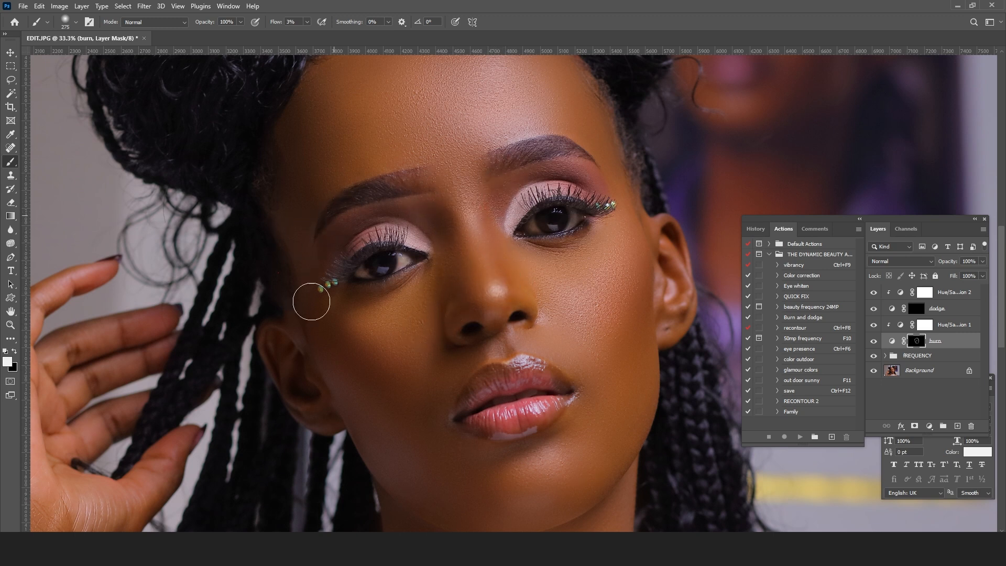
# Step: Enlarge the brush and deepen the burn along the temples, cheeks and jawline
pyautogui.moveTo(293, 98); pyautogui.dragTo(302, 219)
pyautogui.rightClick(301, 226)
pyautogui.moveTo(409, 253); pyautogui.dragTo(414, 253)
pyautogui.moveTo(301, 195)
pyautogui.mouseDown()
pyautogui.moveTo(281, 400)
pyautogui.moveTo(307, 220)
pyautogui.moveTo(319, 383)
pyautogui.mouseUp()
pyautogui.moveTo(437, 355); pyautogui.dragTo(434, 119)
pyautogui.moveTo(542, 421); pyautogui.dragTo(509, 397)
pyautogui.moveTo(555, 303); pyautogui.dragTo(524, 400)
pyautogui.moveTo(592, 210); pyautogui.dragTo(571, 340)
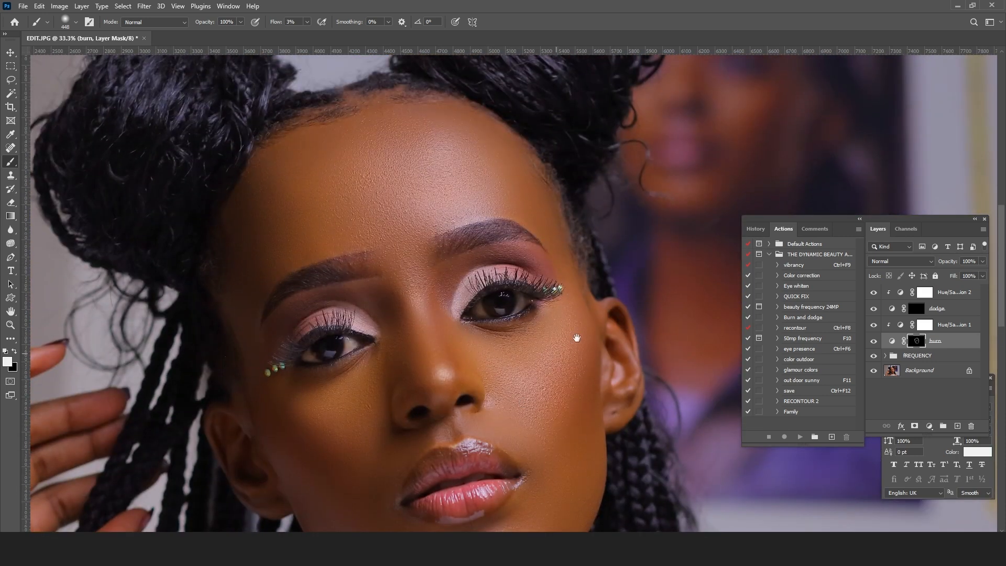
pyautogui.moveTo(570, 449); pyautogui.dragTo(575, 431)
pyautogui.moveTo(555, 353); pyautogui.dragTo(563, 398)
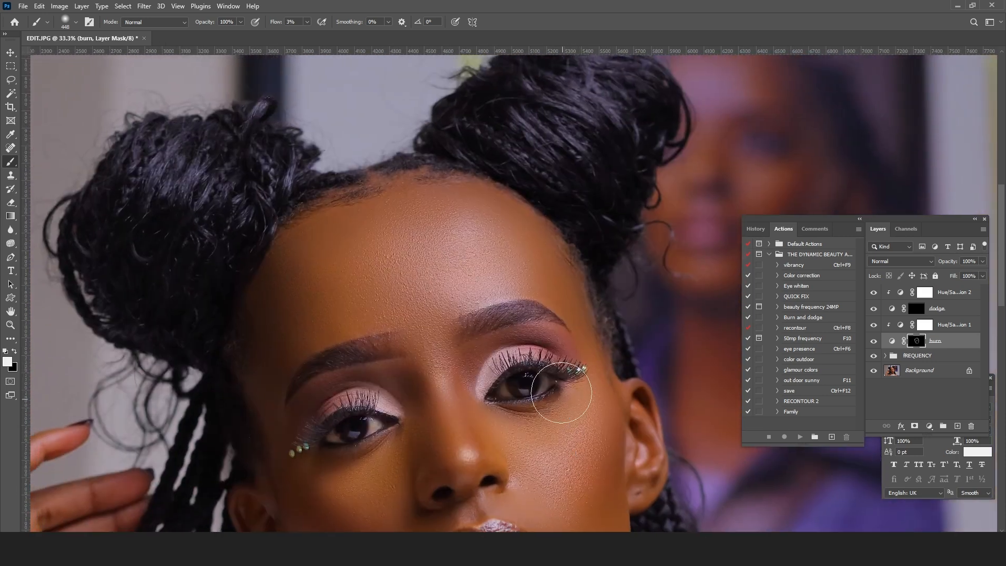
# Step: Reduce the brush size to 66 px and burn the narrow shadow areas of the face
pyautogui.rightClick(563, 398)
pyautogui.moveTo(347, 409)
pyautogui.mouseDown()
pyautogui.moveTo(318, 440)
pyautogui.moveTo(384, 405)
pyautogui.moveTo(314, 431)
pyautogui.moveTo(349, 403)
pyautogui.moveTo(376, 416)
pyautogui.moveTo(385, 409)
pyautogui.moveTo(319, 448)
pyautogui.moveTo(421, 412)
pyautogui.moveTo(308, 448)
pyautogui.mouseUp()
pyautogui.moveTo(563, 339)
pyautogui.mouseDown()
pyautogui.moveTo(464, 387)
pyautogui.moveTo(551, 355)
pyautogui.moveTo(535, 368)
pyautogui.moveTo(528, 358)
pyautogui.moveTo(487, 392)
pyautogui.moveTo(543, 355)
pyautogui.moveTo(504, 398)
pyautogui.moveTo(587, 365)
pyautogui.moveTo(545, 385)
pyautogui.mouseUp()
pyautogui.scroll(-3, 722, 407)
pyautogui.scroll(-2, 710, 406)
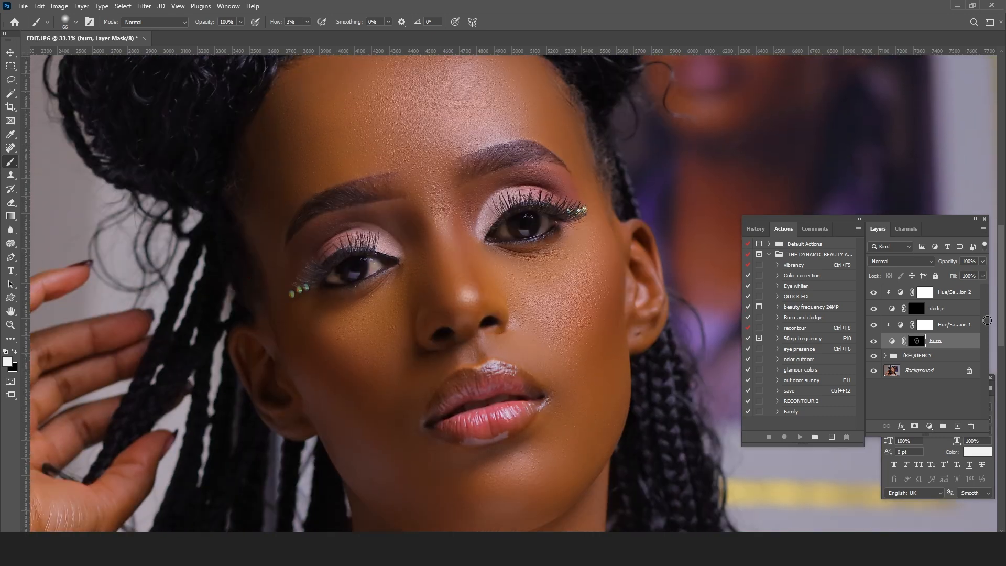
# Step: Make the dodge layer's mask active and brighten the nose bridge with a 152 px brush
pyautogui.click(912, 313)
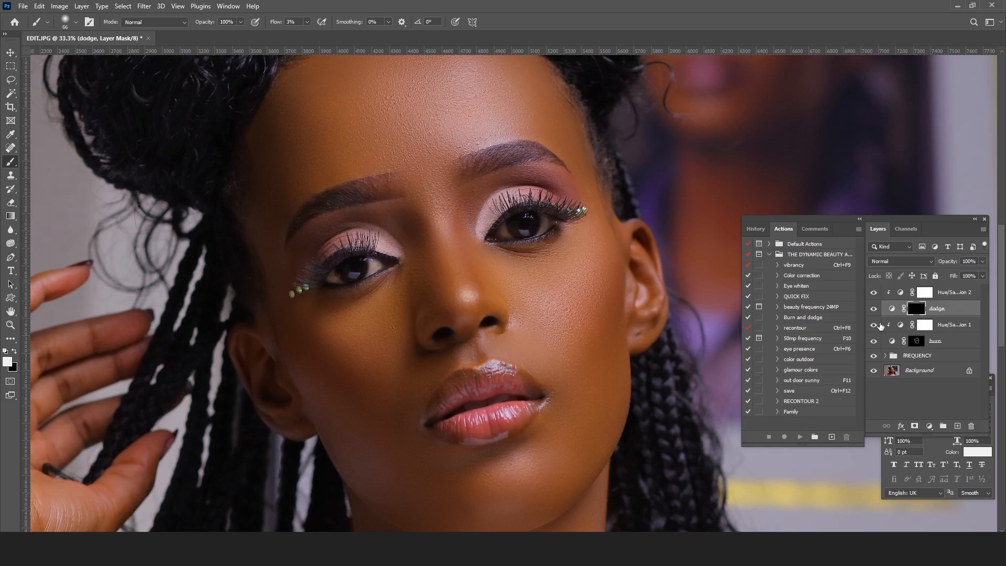
pyautogui.rightClick(606, 252)
pyautogui.click(700, 276)
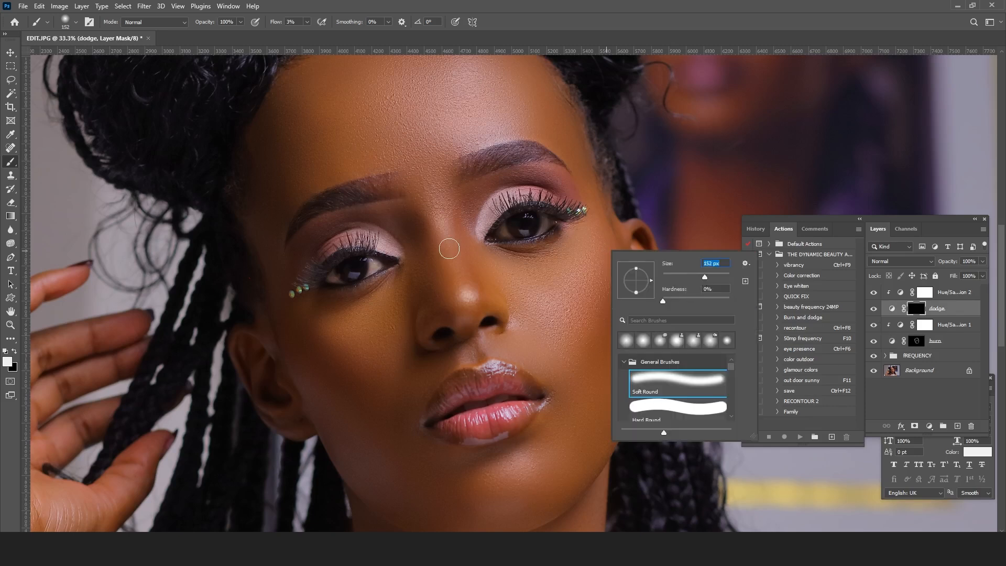
pyautogui.click(438, 231)
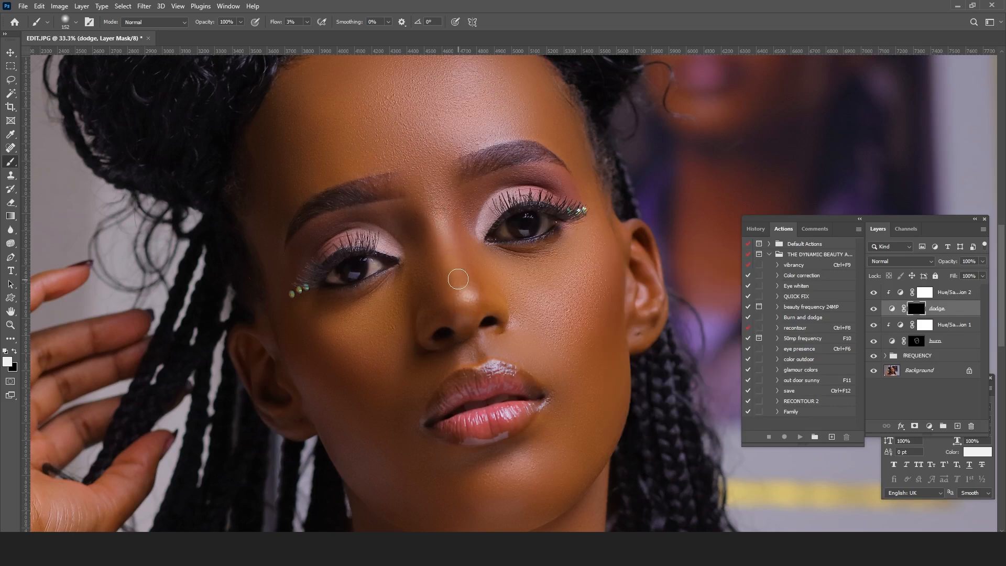
# Step: Set the brush size to 464 px and brighten the lit cheek on the dodge mask
pyautogui.press('space')
pyautogui.moveTo(550, 284); pyautogui.dragTo(535, 259)
pyautogui.rightClick(552, 259)
pyautogui.moveTo(649, 285); pyautogui.dragTo(666, 284)
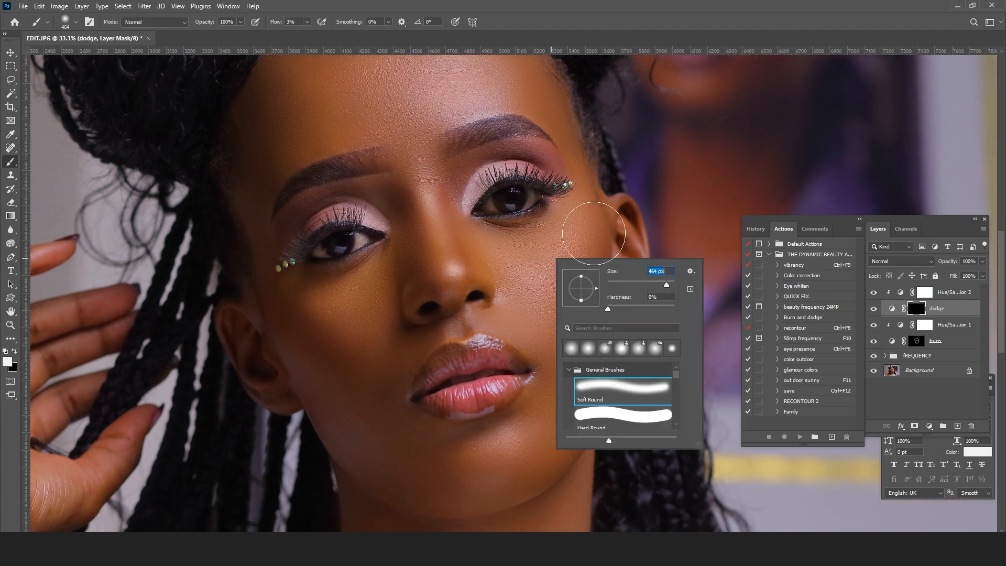
pyautogui.click(550, 281)
pyautogui.press('space')
pyautogui.moveTo(587, 349); pyautogui.dragTo(582, 262)
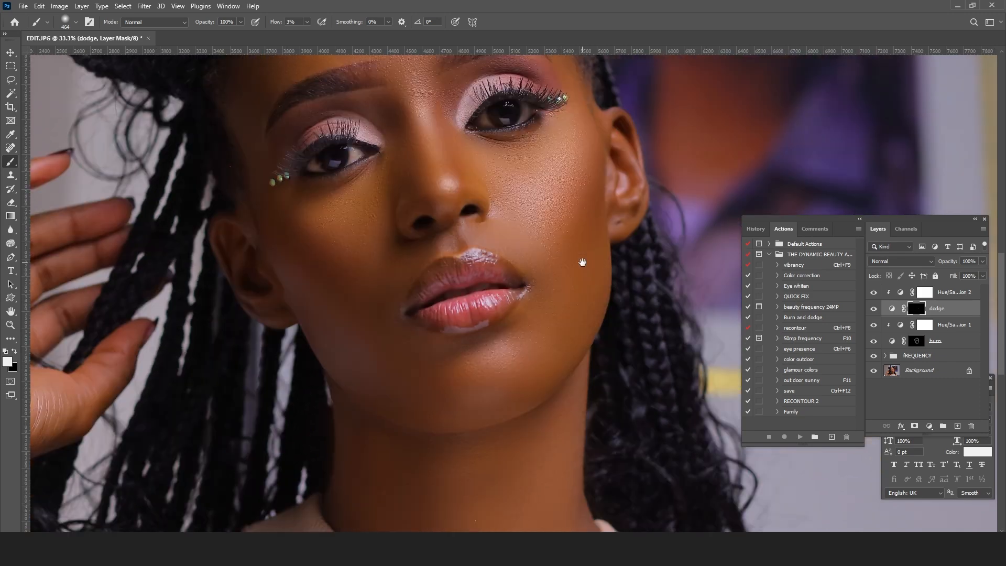
# Step: Brighten the chin and the middle of the forehead on the dodge mask with the same large brush
pyautogui.press('space')
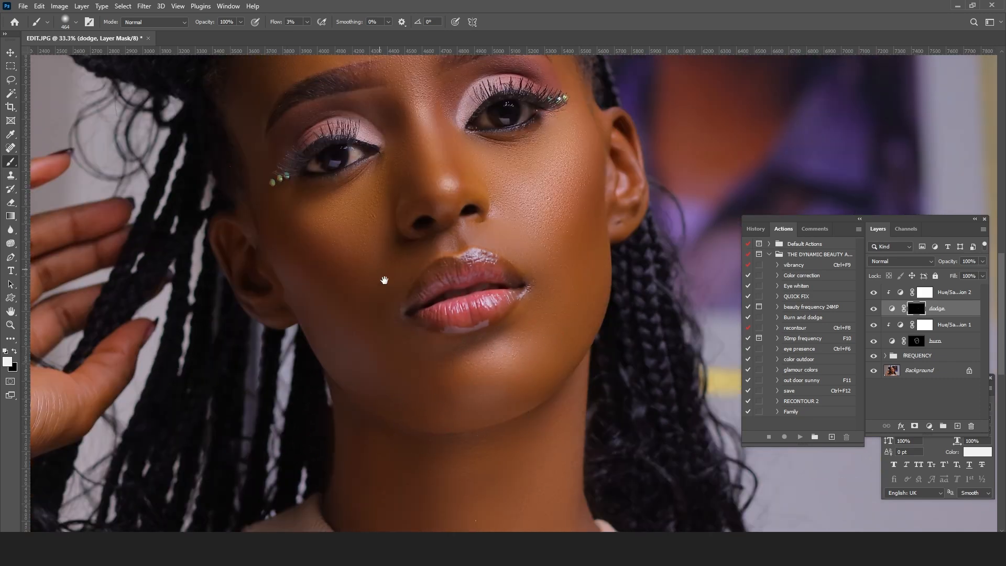
pyautogui.moveTo(382, 269); pyautogui.dragTo(456, 344)
pyautogui.press('space')
pyautogui.moveTo(460, 262); pyautogui.dragTo(466, 408)
pyautogui.press('space')
pyautogui.moveTo(560, 273); pyautogui.dragTo(529, 200)
# Step: Set the brush size to 108 px and brighten the small highlights around the eyes
pyautogui.rightClick(600, 297)
pyautogui.click(690, 322)
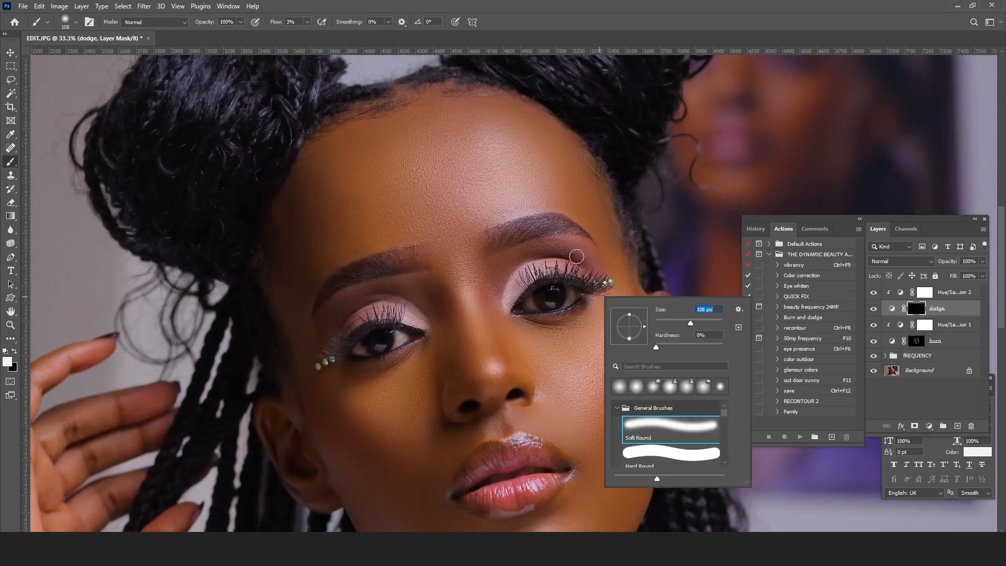
pyautogui.click(524, 272)
pyautogui.moveTo(508, 307)
pyautogui.mouseDown()
pyautogui.moveTo(532, 278)
pyautogui.moveTo(478, 258)
pyautogui.moveTo(471, 185)
pyautogui.mouseUp()
pyautogui.press('space')
# Step: Enlarge the brush and brighten the lit area of the neck on the dodge mask
pyautogui.hotkey('ctrl', 'space')
pyautogui.moveTo(687, 236); pyautogui.dragTo(664, 335)
pyautogui.press('space')
pyautogui.moveTo(664, 346); pyautogui.dragTo(632, 299)
pyautogui.rightClick(634, 303)
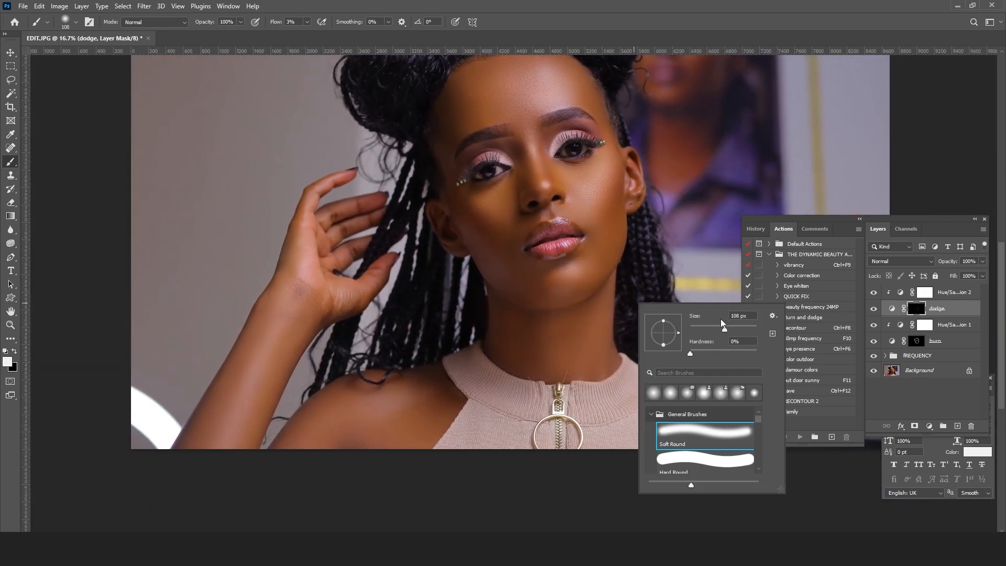
pyautogui.click(742, 328)
pyautogui.press('Return')
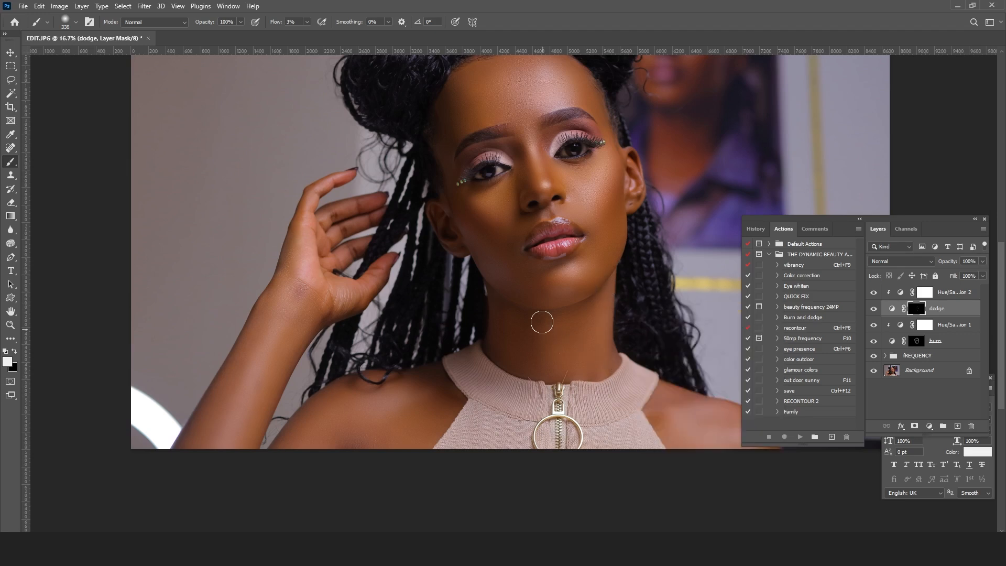
pyautogui.rightClick(581, 339)
pyautogui.click(699, 363)
pyautogui.press('Return')
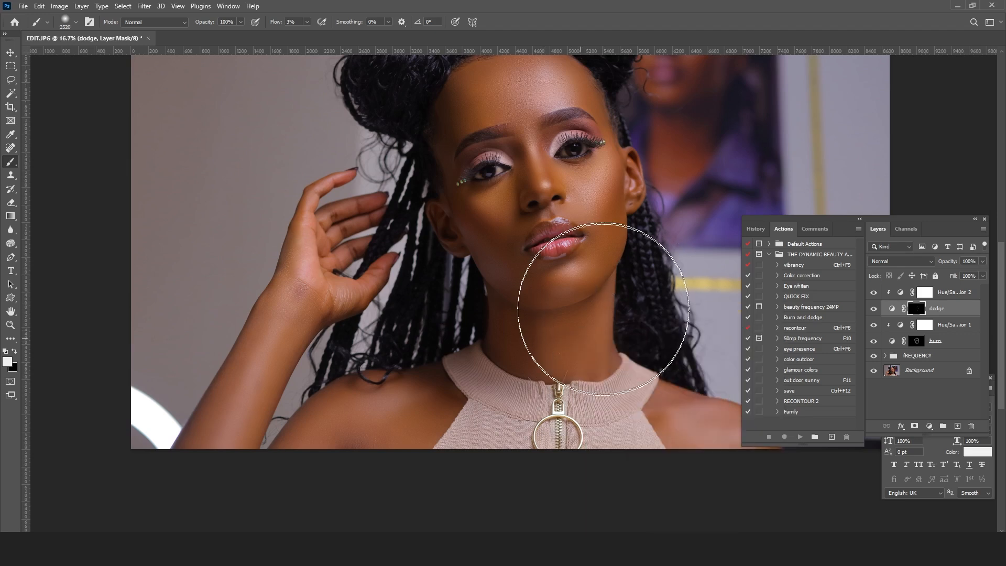
# Step: Set the brush size to 432 px and brighten the shoulders, raised forearm and wrist on the dodge mask
pyautogui.press('space')
pyautogui.moveTo(641, 361); pyautogui.dragTo(517, 332)
pyautogui.rightClick(509, 344)
pyautogui.click(620, 370)
pyautogui.press('Return')
pyautogui.press('space')
pyautogui.moveTo(168, 323); pyautogui.dragTo(439, 342)
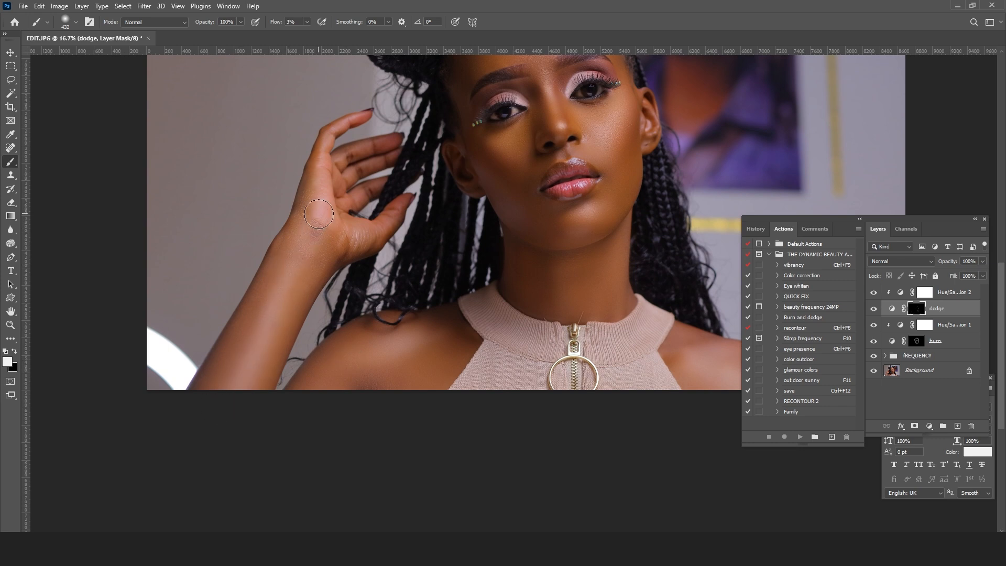
# Step: Make the burn layer's mask active and darken the edges of the raised forearm and both shoulders
pyautogui.click(916, 341)
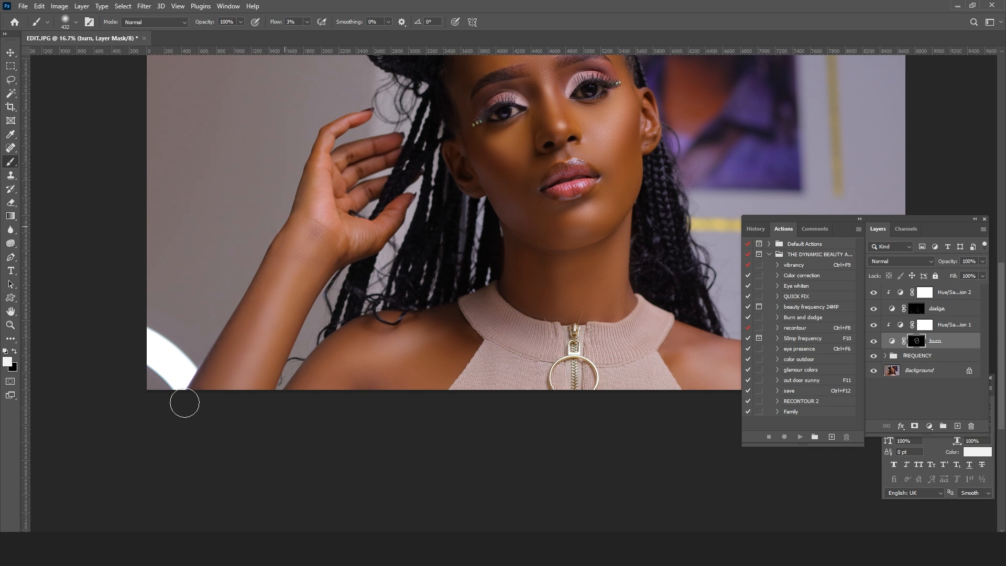
pyautogui.moveTo(473, 327); pyautogui.dragTo(363, 347)
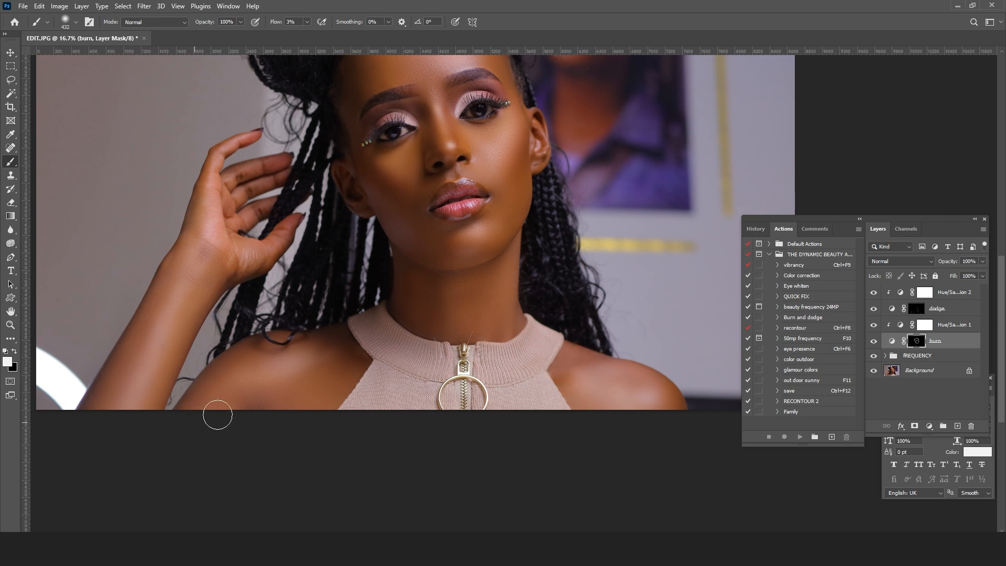
pyautogui.moveTo(418, 384); pyautogui.dragTo(402, 433)
pyautogui.moveTo(471, 404); pyautogui.dragTo(471, 418)
# Step: Set the brush size to 1102 px and deepen the broad shadow areas of the portrait on the burn mask
pyautogui.rightClick(436, 359)
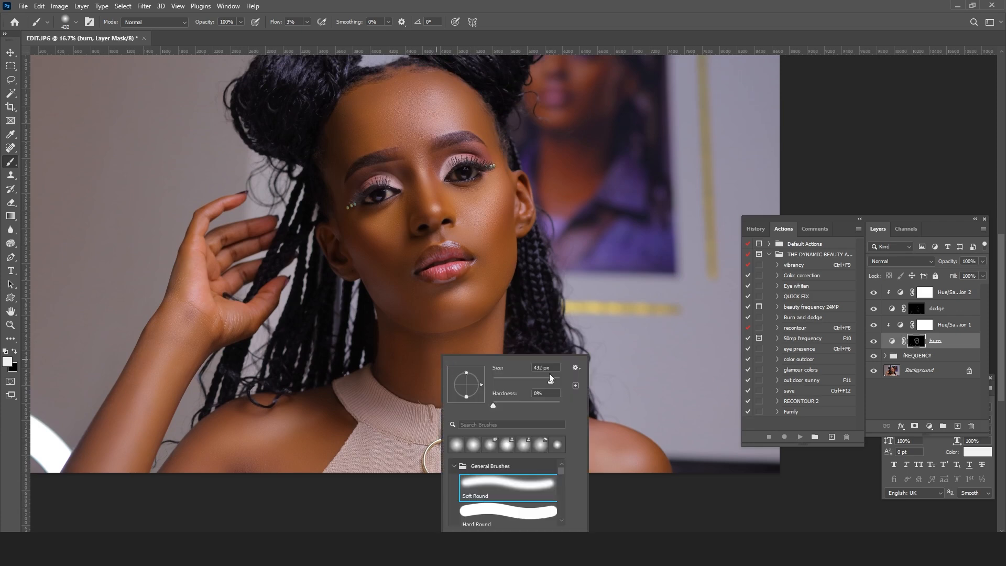
pyautogui.moveTo(550, 378); pyautogui.dragTo(555, 379)
pyautogui.moveTo(346, 315); pyautogui.dragTo(351, 382)
pyautogui.moveTo(600, 312); pyautogui.dragTo(602, 312)
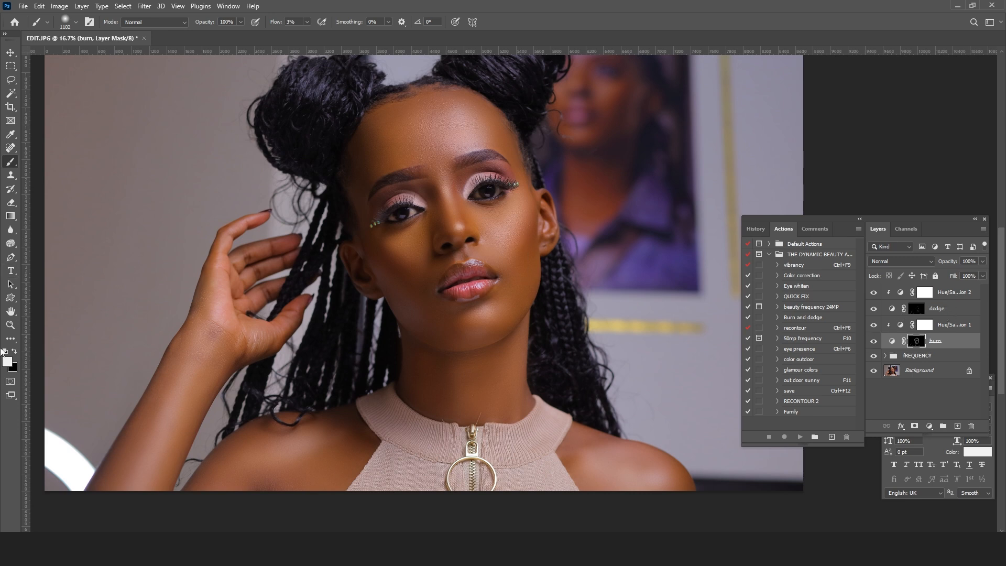
# Step: Examine the contouring on the whole portrait and on the face at several magnifications
pyautogui.click(11, 325)
pyautogui.click(527, 126)
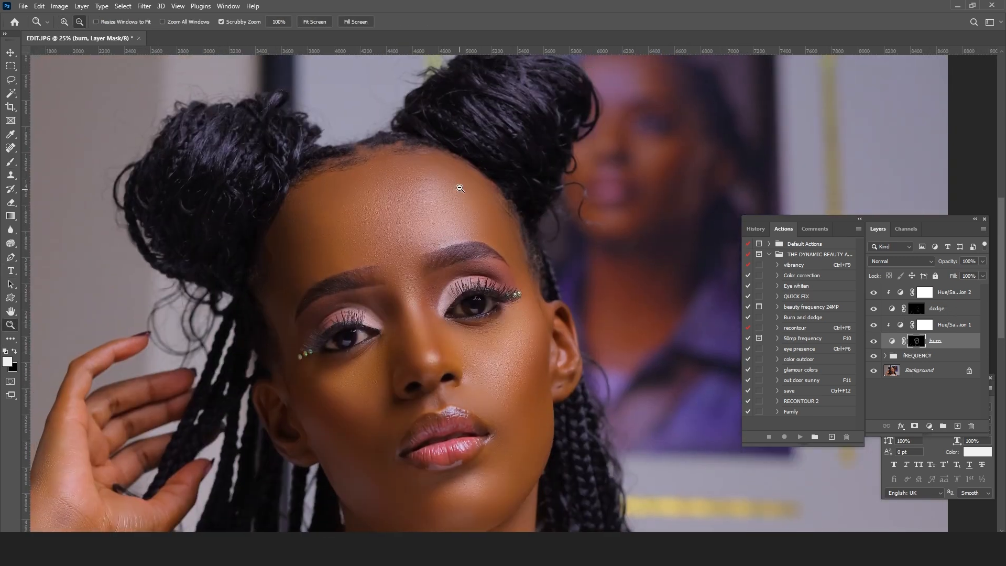
pyautogui.keyDown('alt'); pyautogui.click(460, 189); pyautogui.keyUp('alt')
pyautogui.keyDown('alt'); pyautogui.click(460, 189); pyautogui.keyUp('alt')
pyautogui.keyDown('alt'); pyautogui.click(460, 189); pyautogui.keyUp('alt')
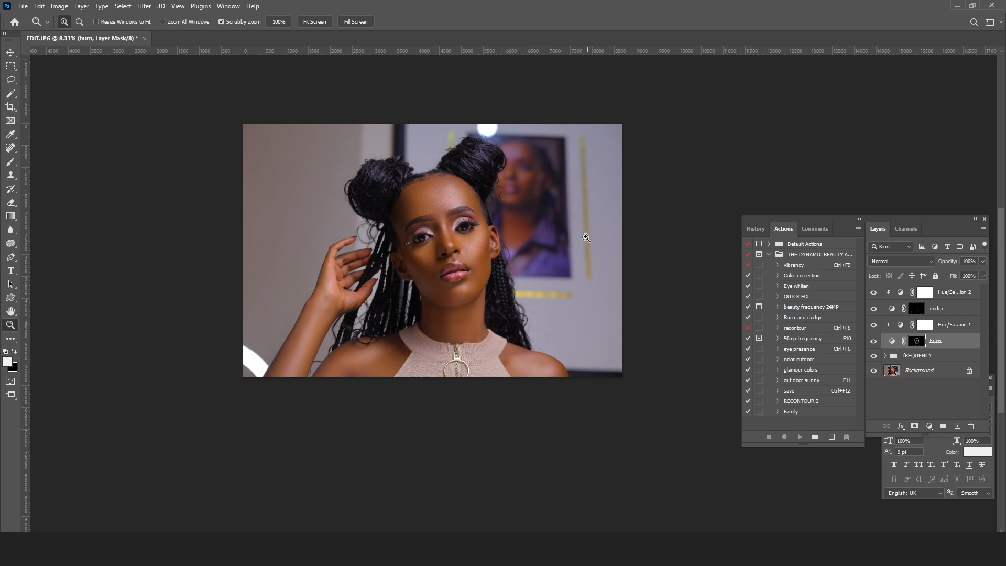
pyautogui.moveTo(580, 308); pyautogui.dragTo(595, 297)
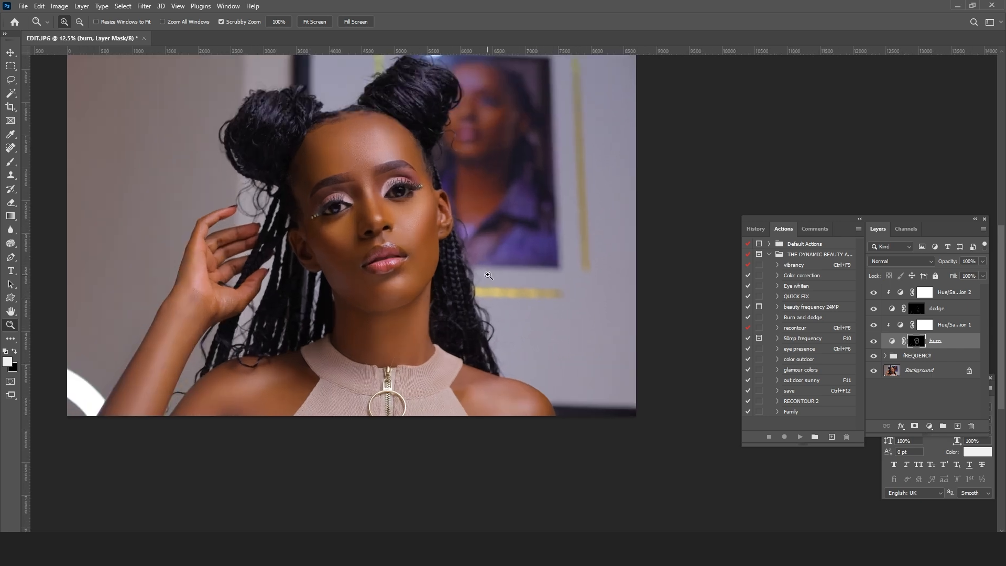
pyautogui.click(488, 274)
pyautogui.moveTo(396, 181); pyautogui.dragTo(401, 217)
pyautogui.moveTo(578, 230); pyautogui.dragTo(619, 211)
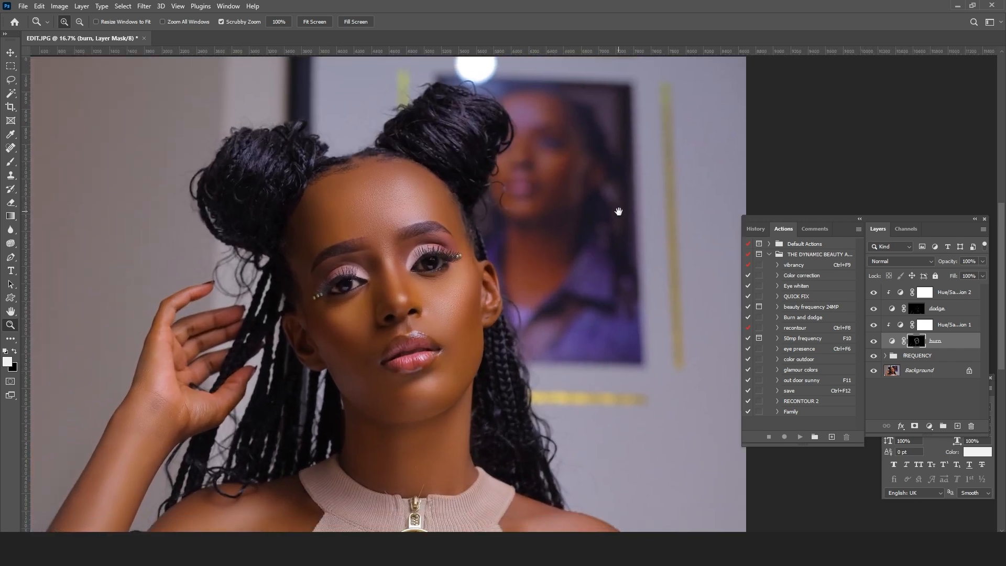
# Step: Group the dodge, burn and both Hue/Saturation layers and name the group BD
pyautogui.click(953, 294)
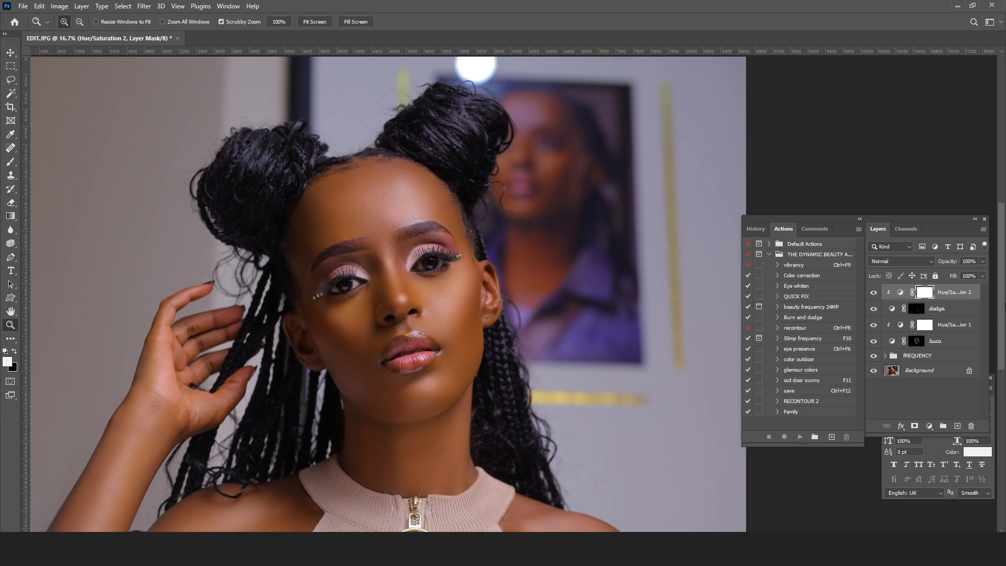
pyautogui.keyDown('shift'); pyautogui.click(956, 346); pyautogui.keyUp('shift')
pyautogui.moveTo(956, 346); pyautogui.dragTo(942, 426)
pyautogui.doubleClick(908, 291)
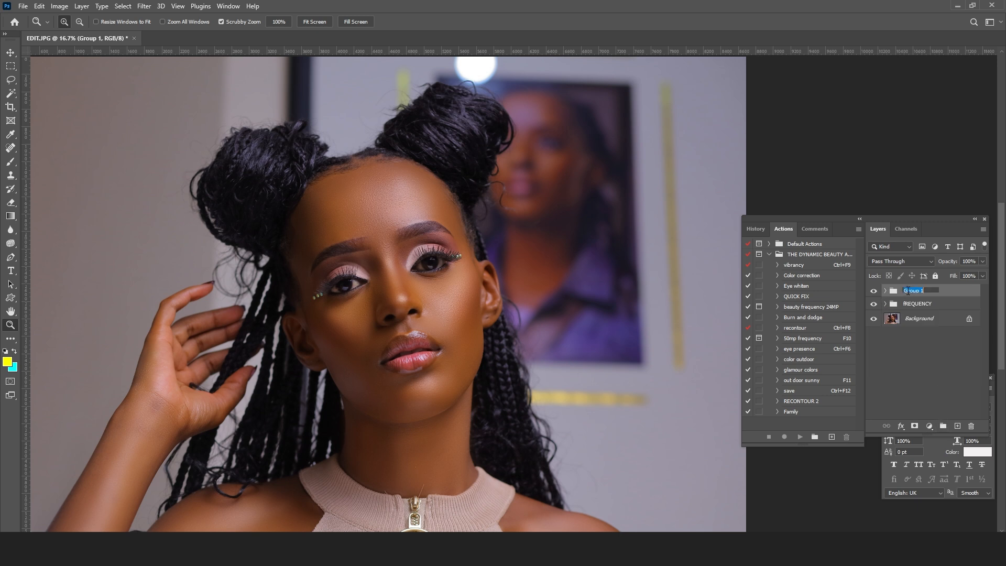
pyautogui.write('BD')
pyautogui.press('Return')
# Step: Compare the portrait with and without the BD group, and inspect the face up close
pyautogui.click(873, 290)
pyautogui.click(873, 290)
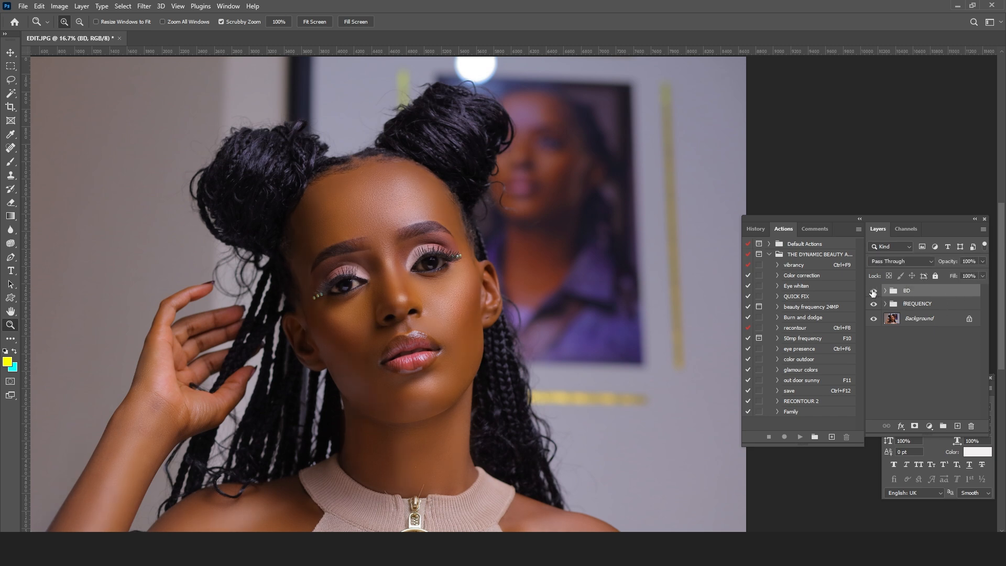
pyautogui.click(873, 290)
pyautogui.click(873, 291)
pyautogui.click(873, 291)
pyautogui.click(873, 291)
pyautogui.click(873, 291)
pyautogui.click(873, 291)
pyautogui.click(873, 291)
pyautogui.click(873, 290)
pyautogui.moveTo(367, 301); pyautogui.dragTo(444, 219)
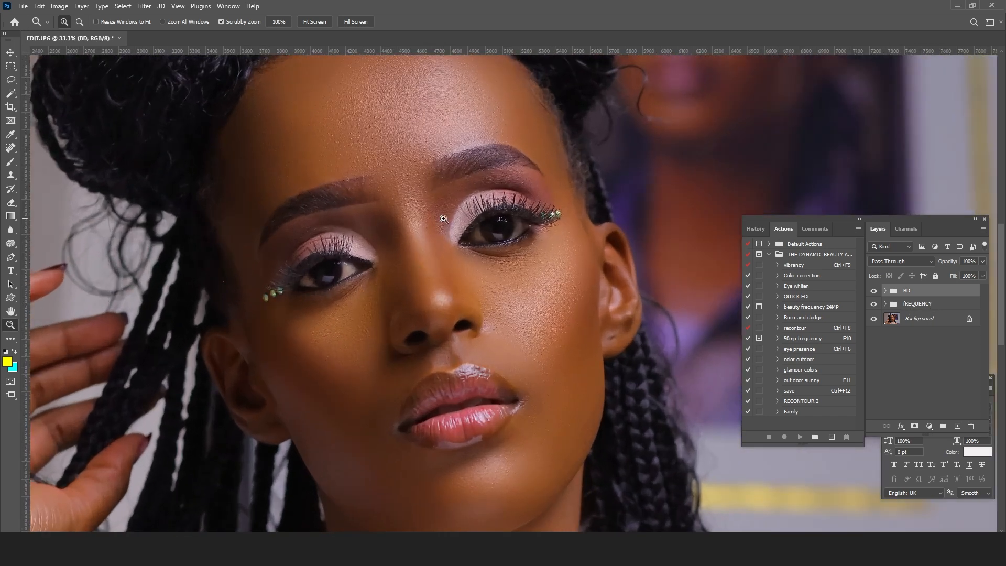